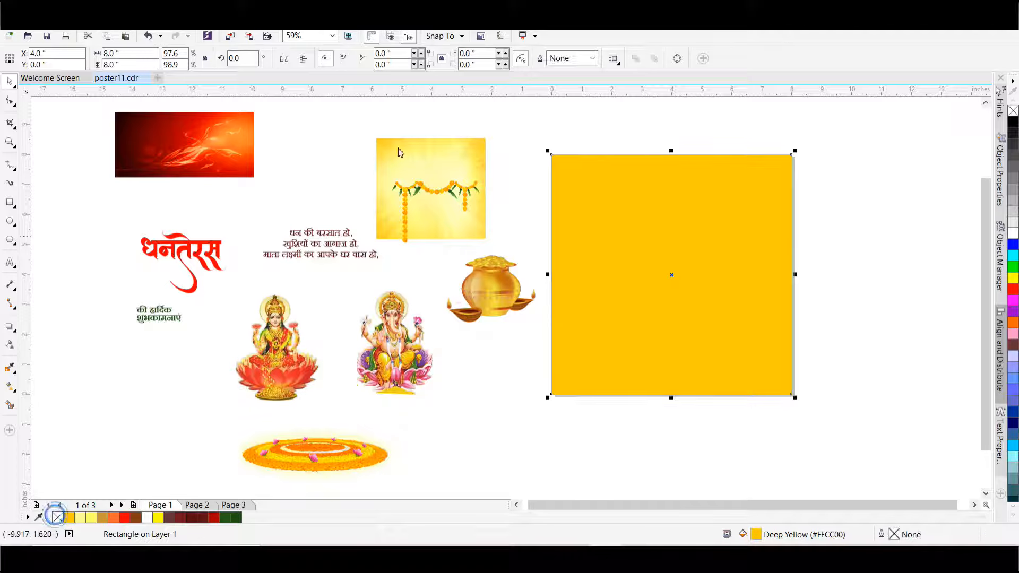
# Move the pale yellow sunburst image over the orange square and resize it to about 8.35 × 7.68 inches
pyautogui.moveTo(441, 153); pyautogui.dragTo(549, 148)
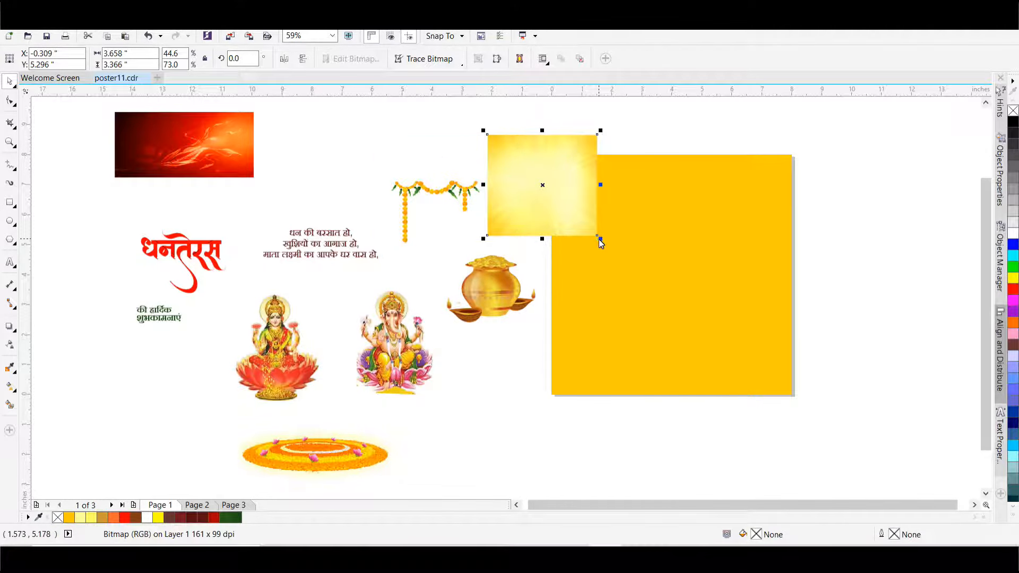
pyautogui.moveTo(598, 239); pyautogui.dragTo(750, 376)
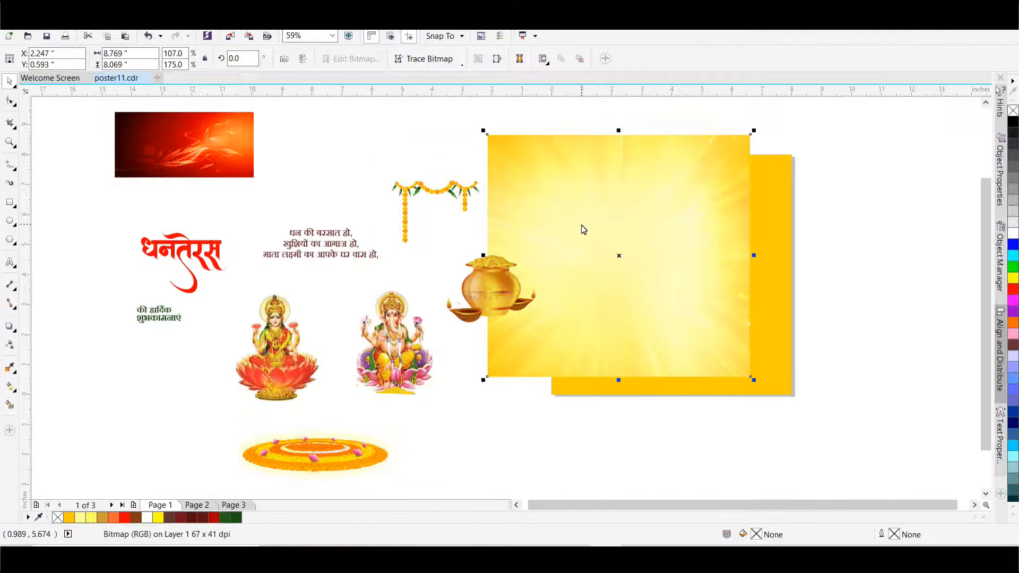
pyautogui.moveTo(581, 226); pyautogui.dragTo(639, 224)
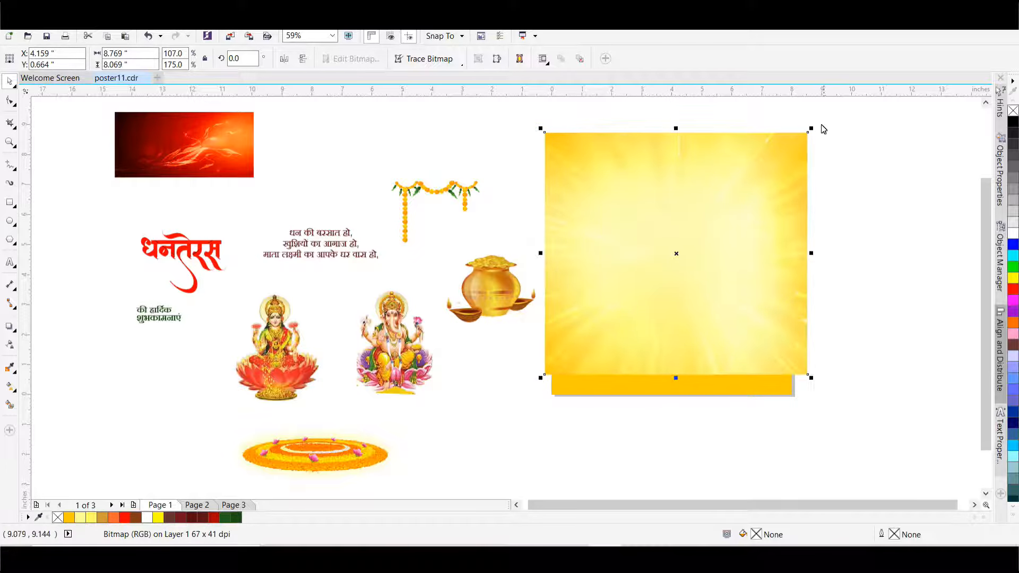
pyautogui.moveTo(812, 130); pyautogui.dragTo(797, 137)
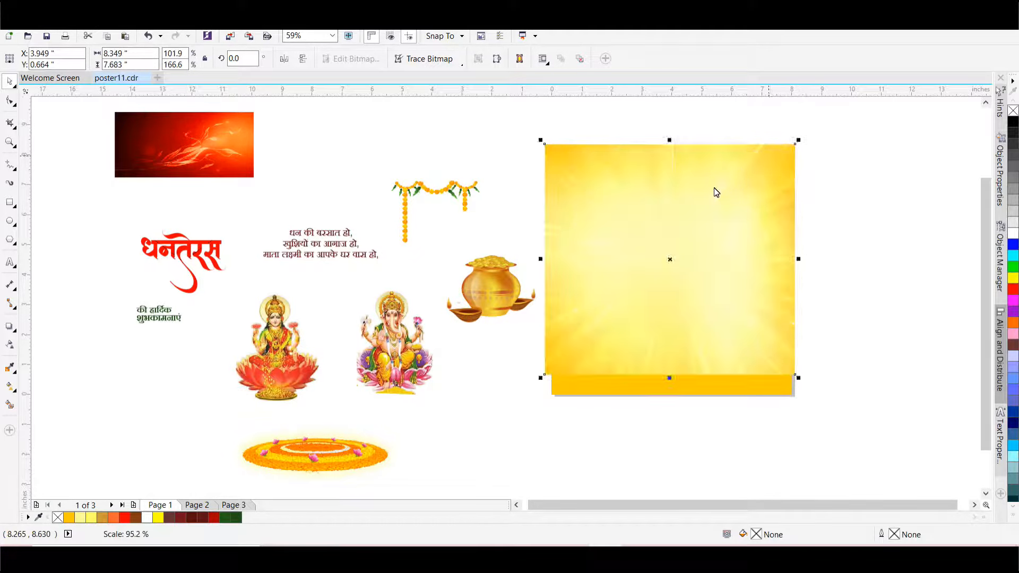
pyautogui.moveTo(714, 191); pyautogui.dragTo(720, 192)
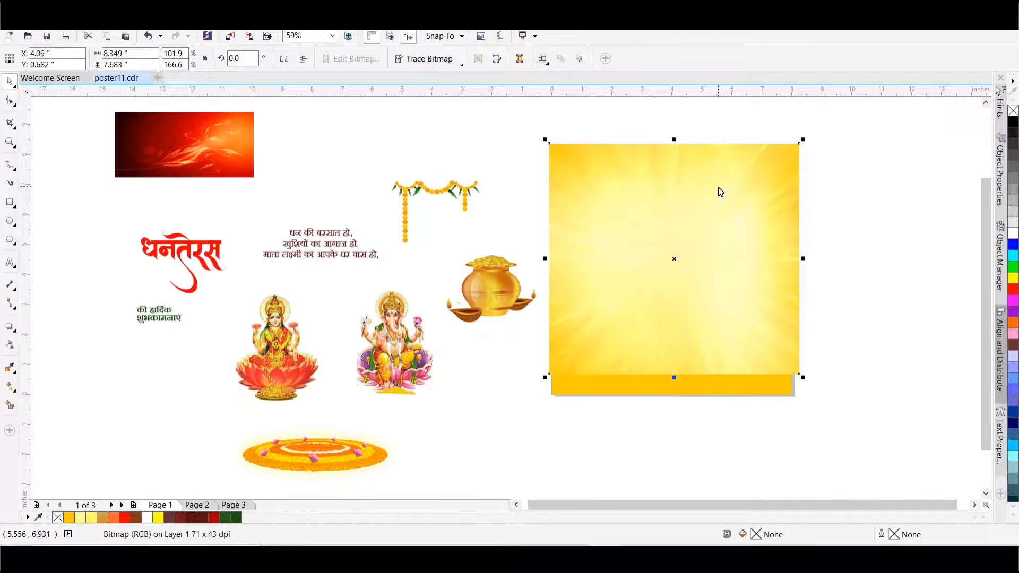
# Apply a linear transparency to the sunburst image so it fades from its upper area down into the orange square
pyautogui.click(10, 345)
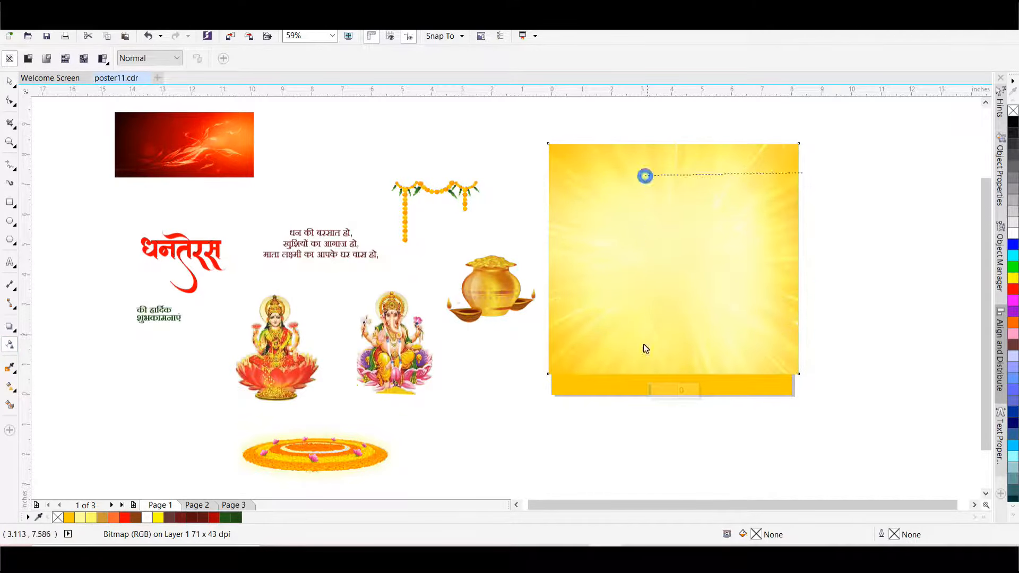
pyautogui.moveTo(645, 348); pyautogui.dragTo(643, 366)
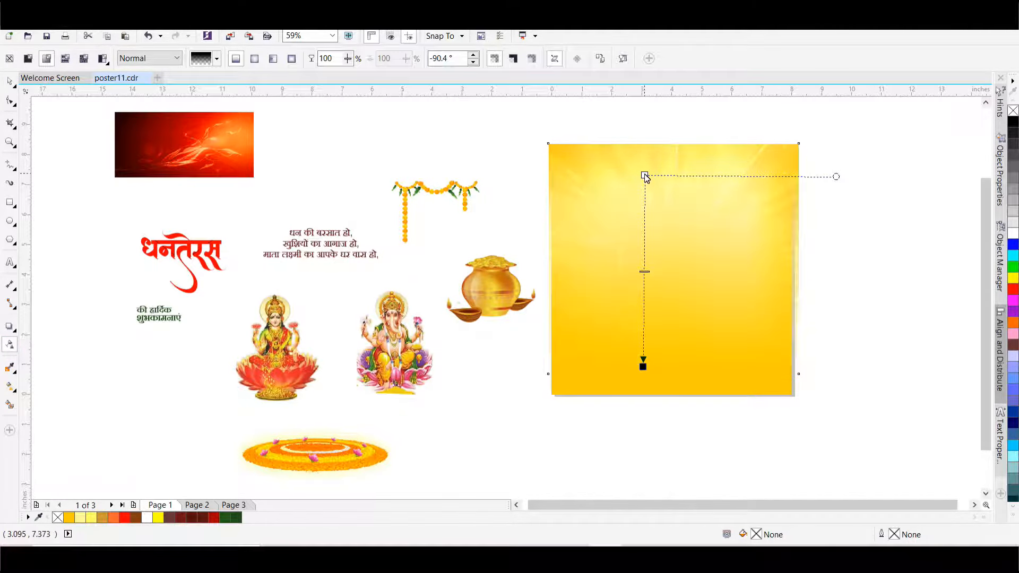
pyautogui.moveTo(645, 176); pyautogui.dragTo(639, 120)
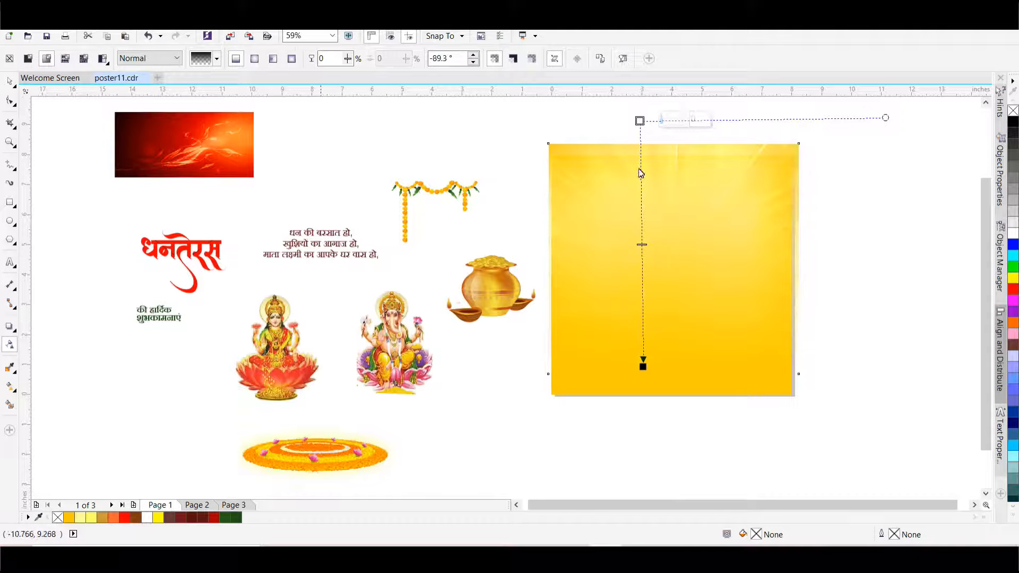
pyautogui.moveTo(640, 120); pyautogui.dragTo(643, 194)
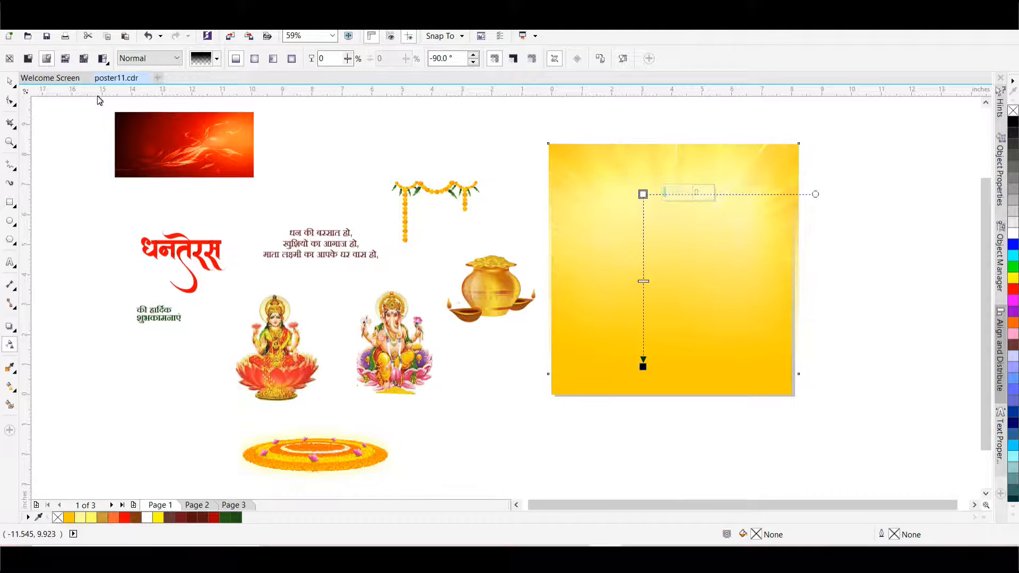
# PowerClip the faded sunburst image inside the 8 × 8 inch orange square
pyautogui.click(10, 83)
pyautogui.rightClick(782, 161)
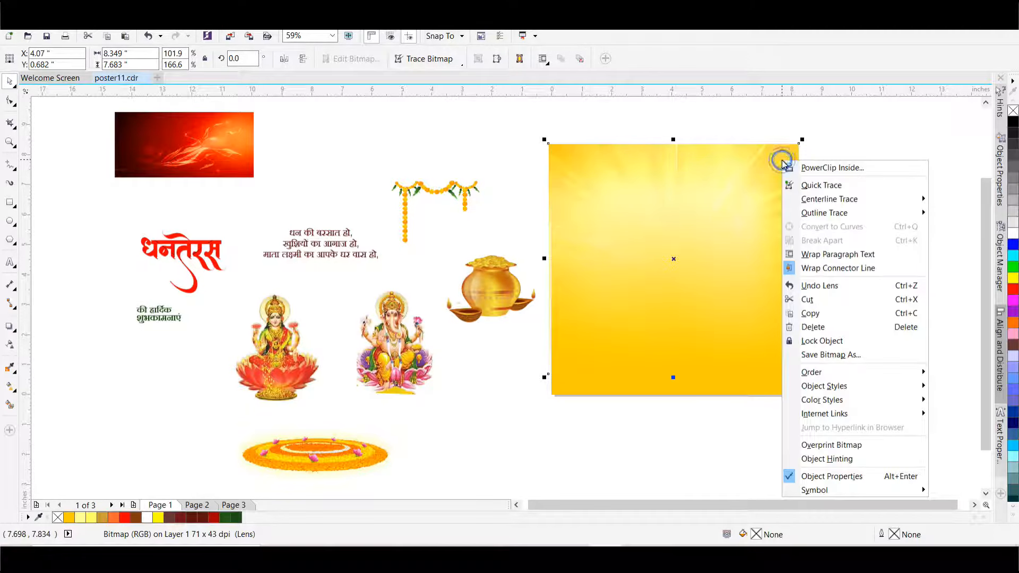
pyautogui.click(832, 168)
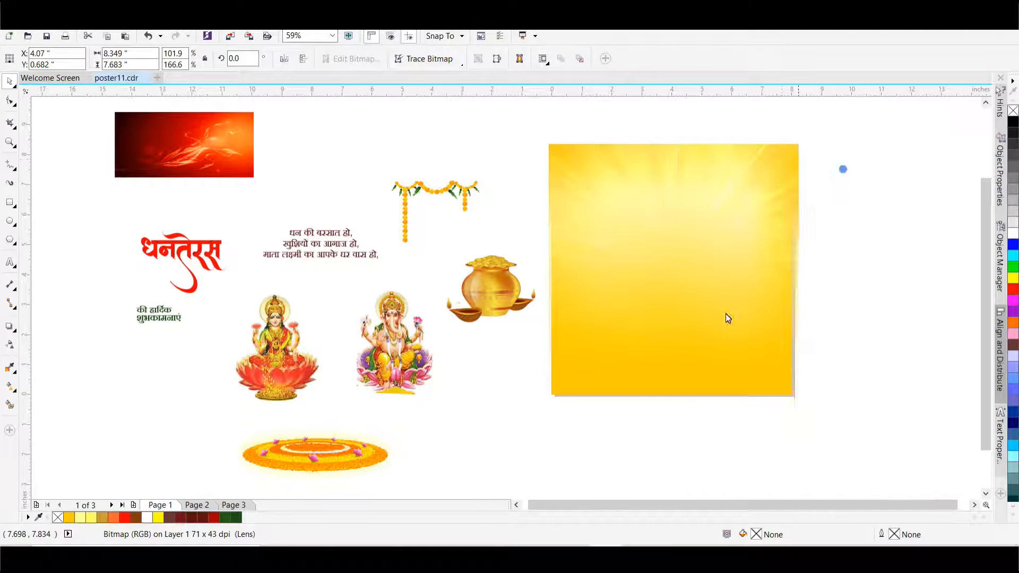
pyautogui.click(690, 388)
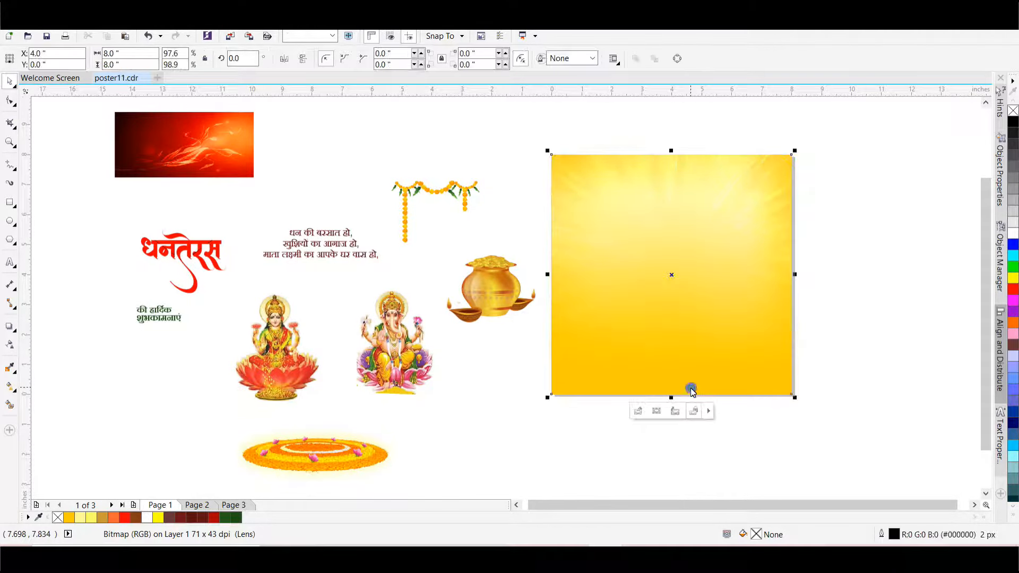
# Select the clipped sunburst image and adjust its vertical position inside the square
pyautogui.click(656, 412)
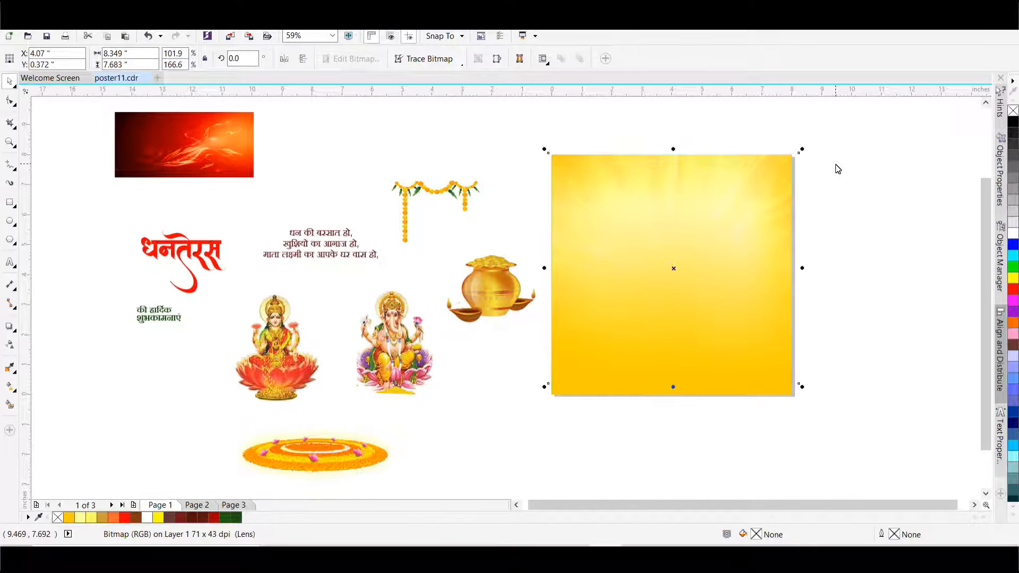
pyautogui.press('Up')
pyautogui.press('Up')
pyautogui.press('Up')
pyautogui.click(857, 199)
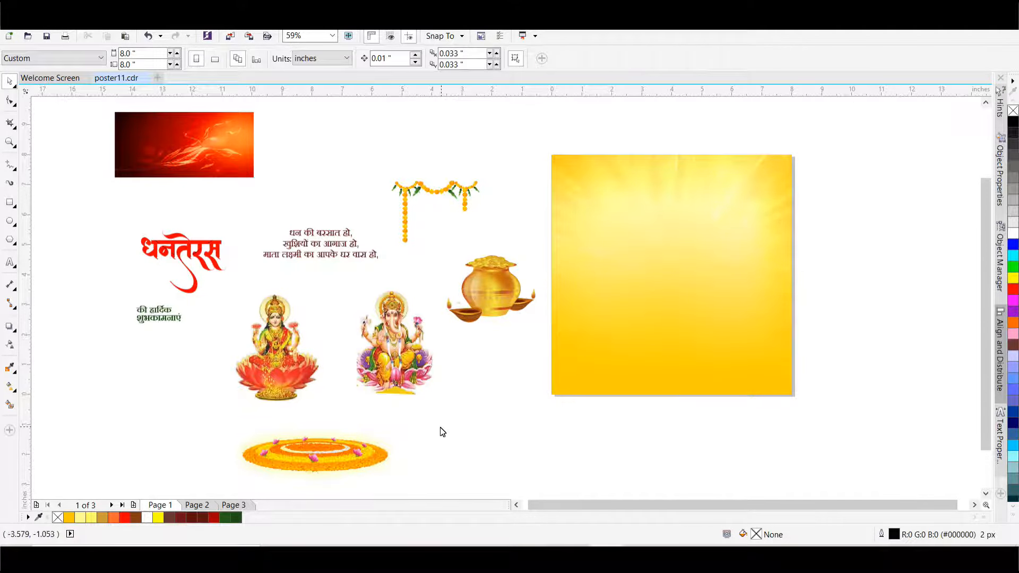
# Place the flower rangoli near the square's lower edge and center it horizontally with the square
pyautogui.moveTo(305, 445); pyautogui.dragTo(657, 363)
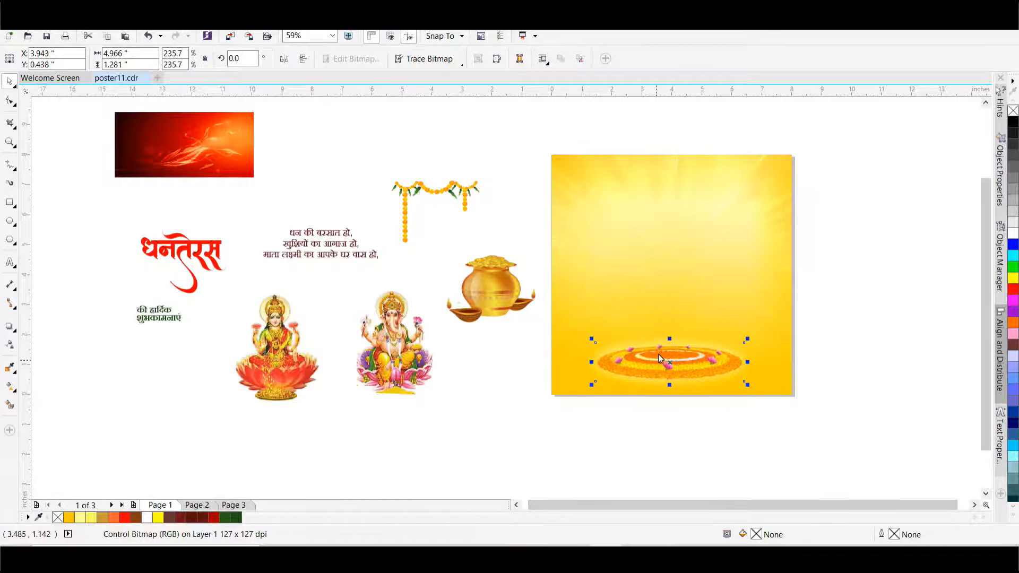
pyautogui.keyDown('shift'); pyautogui.click(661, 276); pyautogui.keyUp('shift')
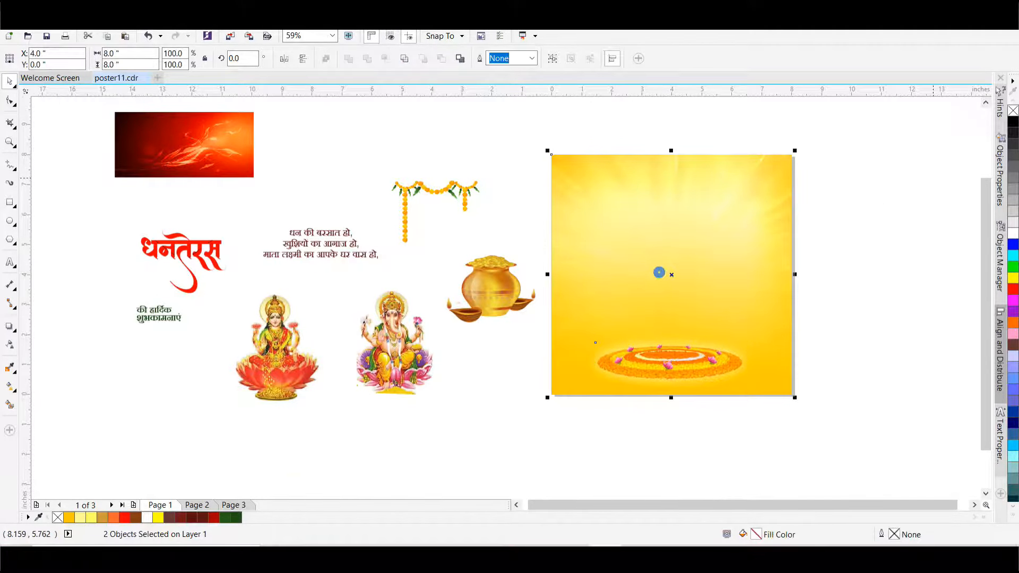
pyautogui.click(1000, 347)
pyautogui.click(865, 110)
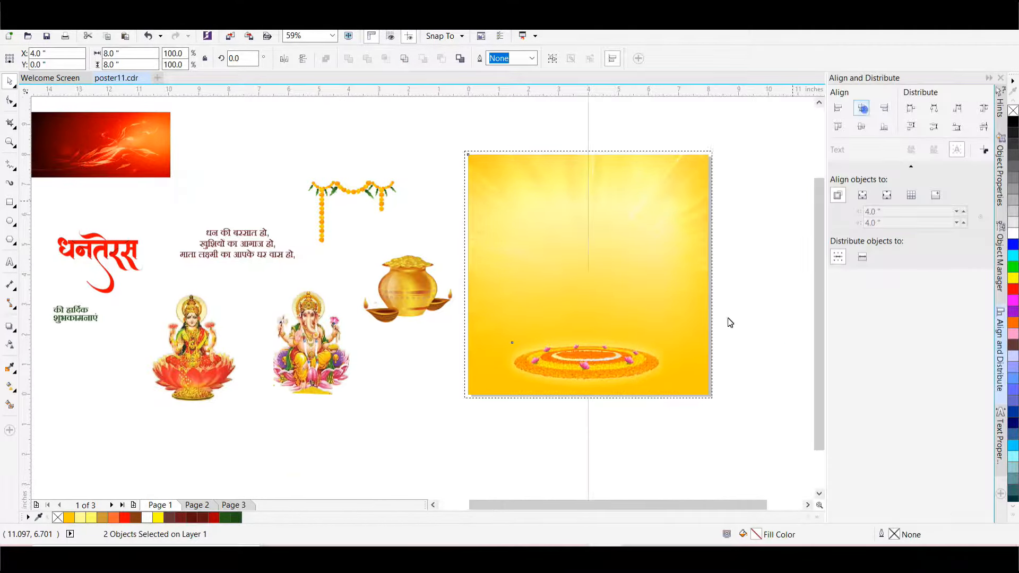
pyautogui.click(732, 419)
# Place the golden coin pot with its lamps on the rangoli and nudge it left toward the middle
pyautogui.click(409, 295)
pyautogui.moveTo(408, 295); pyautogui.dragTo(589, 332)
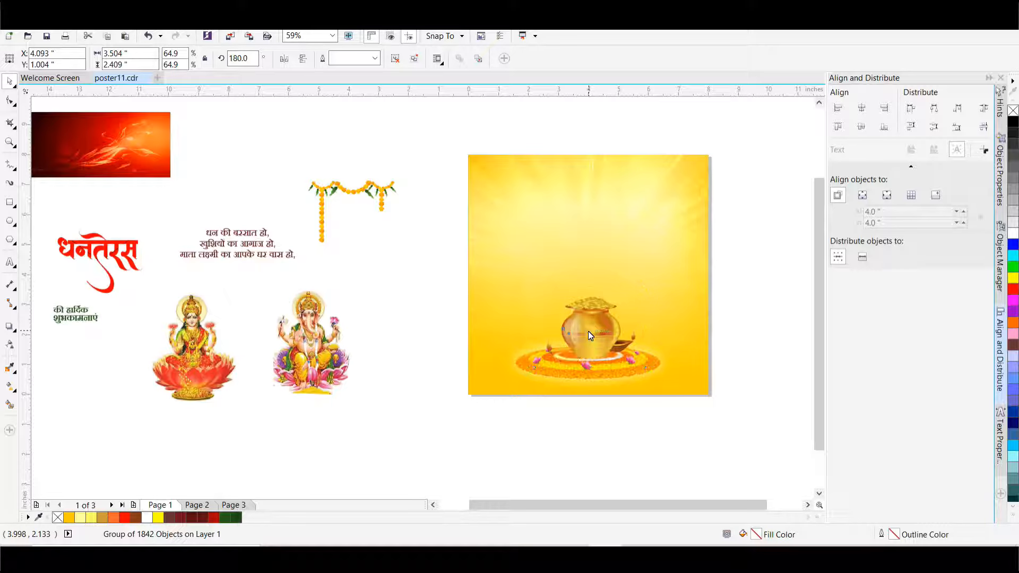
pyautogui.press('Left')
pyautogui.press('Left')
pyautogui.press('Left')
pyautogui.press('Left')
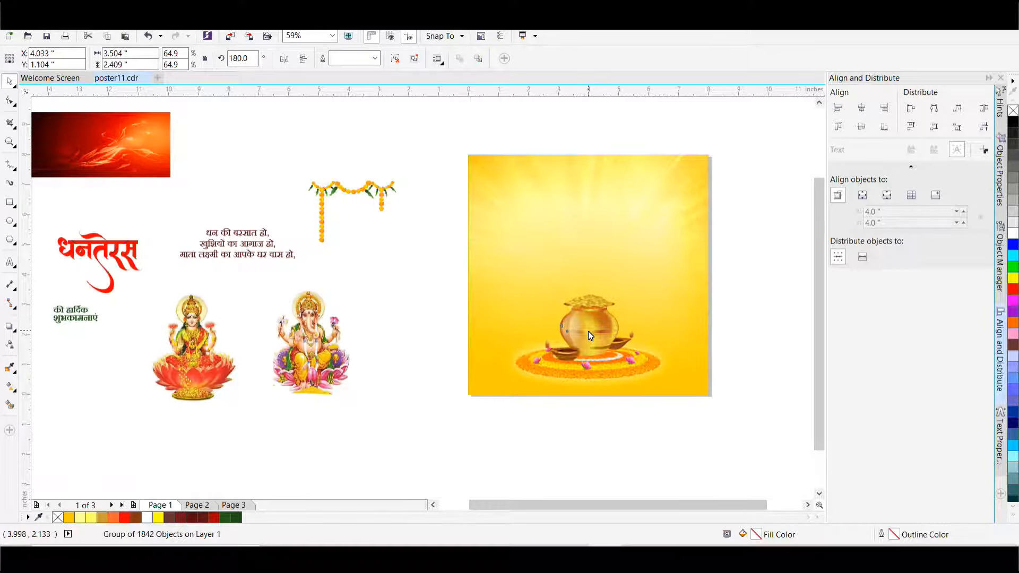
pyautogui.press('Left')
pyautogui.press('Left')
pyautogui.press('Left')
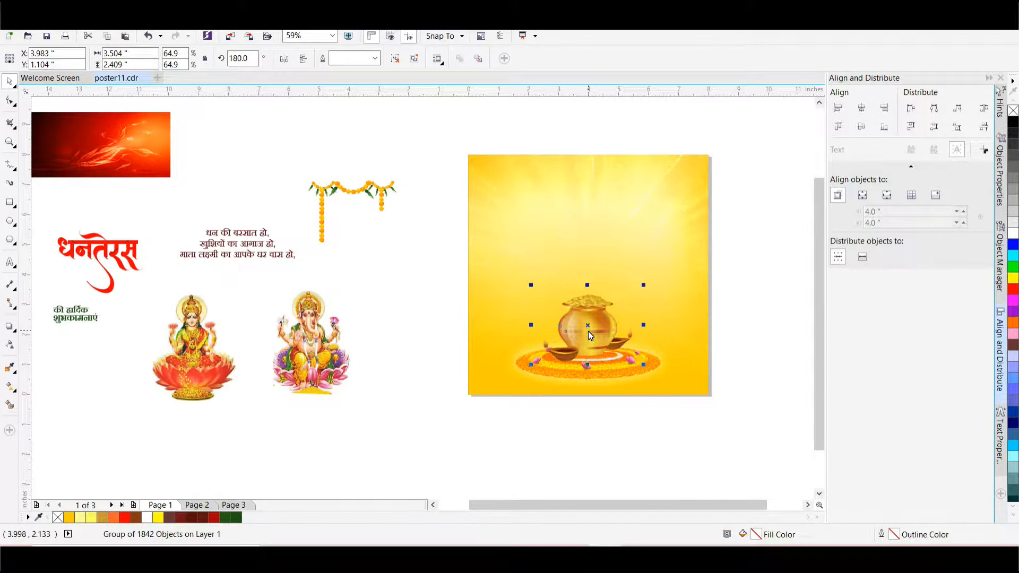
pyautogui.click(345, 452)
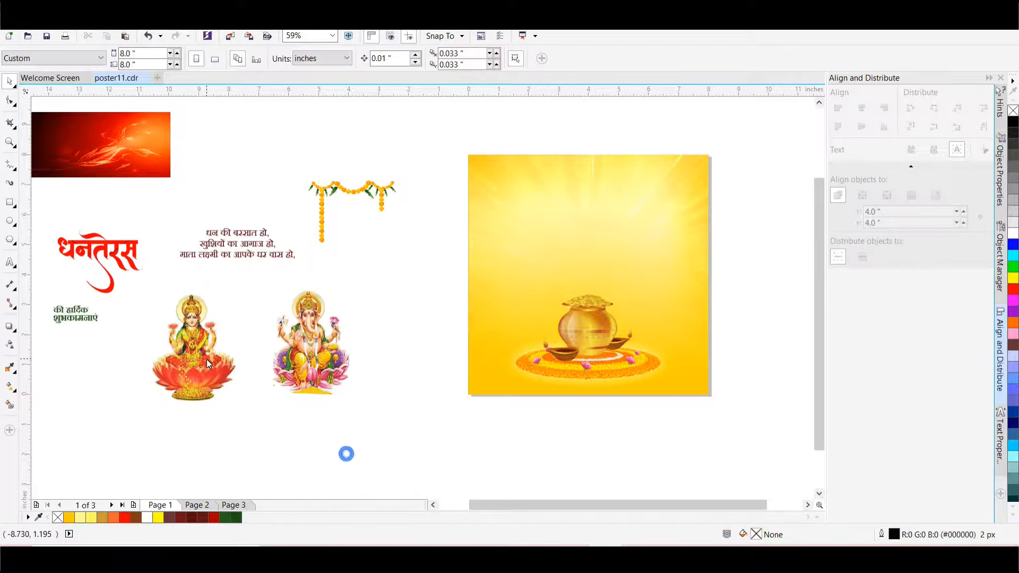
# Place the Lakshmi image to the left of the pot and the Ganesha image to its right
pyautogui.moveTo(190, 364); pyautogui.dragTo(529, 309)
pyautogui.moveTo(303, 361); pyautogui.dragTo(642, 316)
pyautogui.click(534, 314)
pyautogui.press('Left')
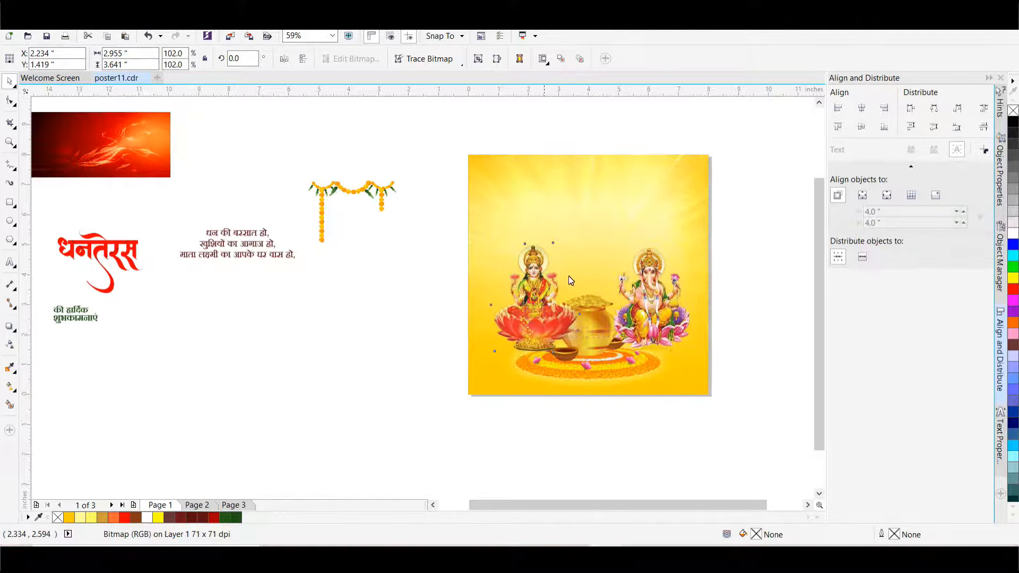
pyautogui.click(670, 316)
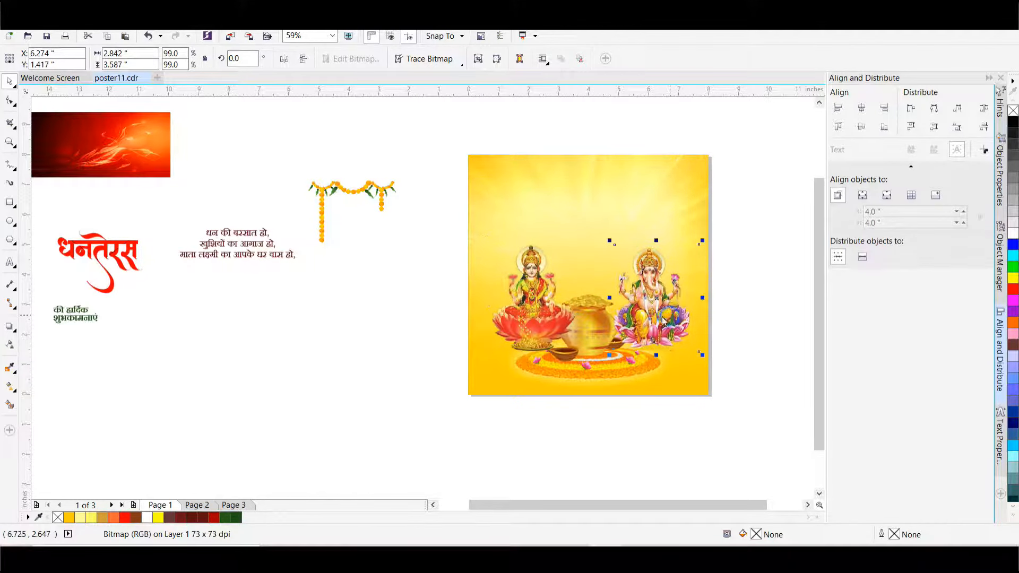
# Bring the rangoli and golden pot in front of the two deity images
pyautogui.click(616, 364)
pyautogui.keyDown('shift'); pyautogui.click(597, 312); pyautogui.keyUp('shift')
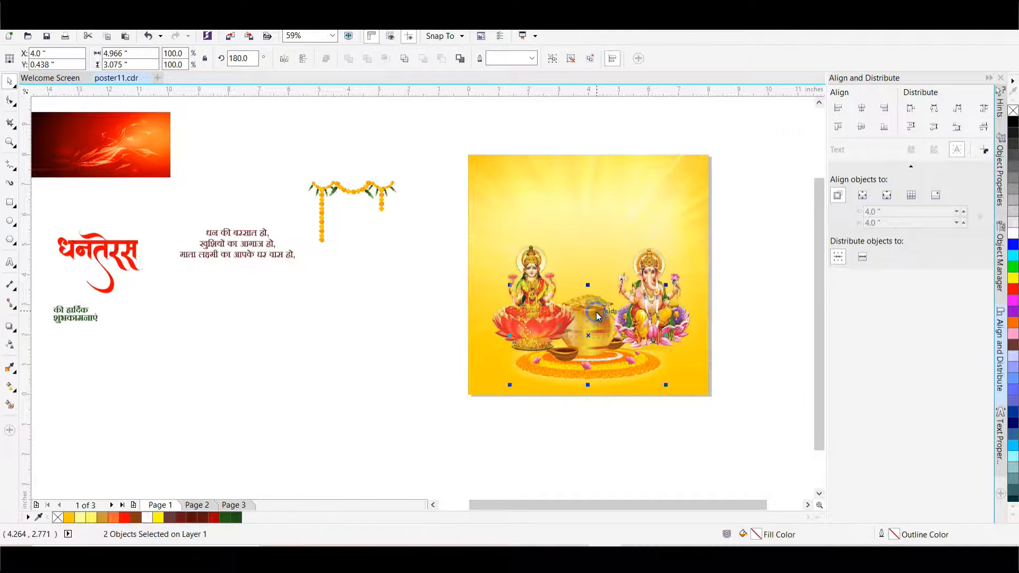
pyautogui.click(707, 444)
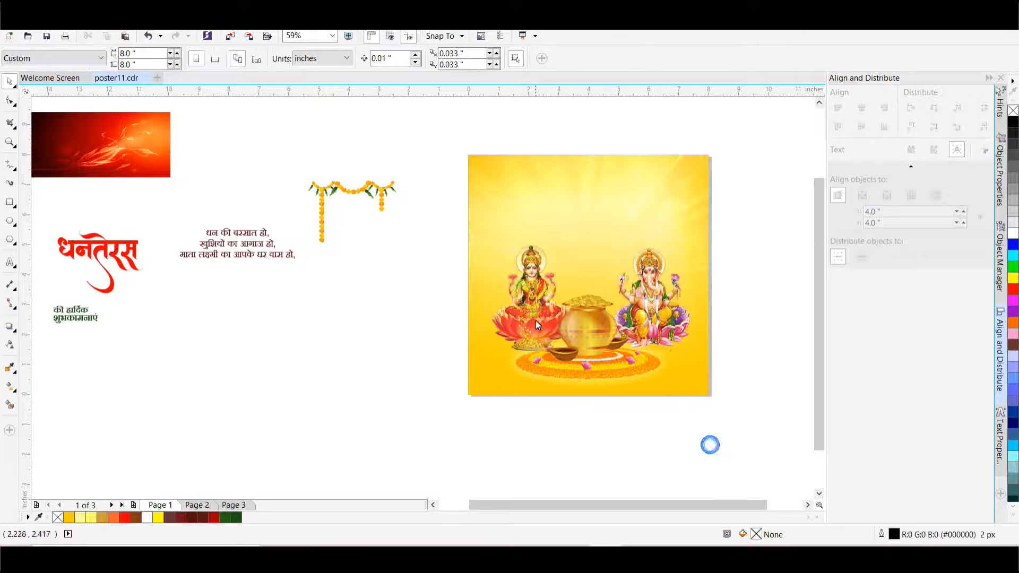
# Nudge the Lakshmi image slightly left, away from the pot
pyautogui.click(551, 324)
pyautogui.scroll(2, 549, 320)
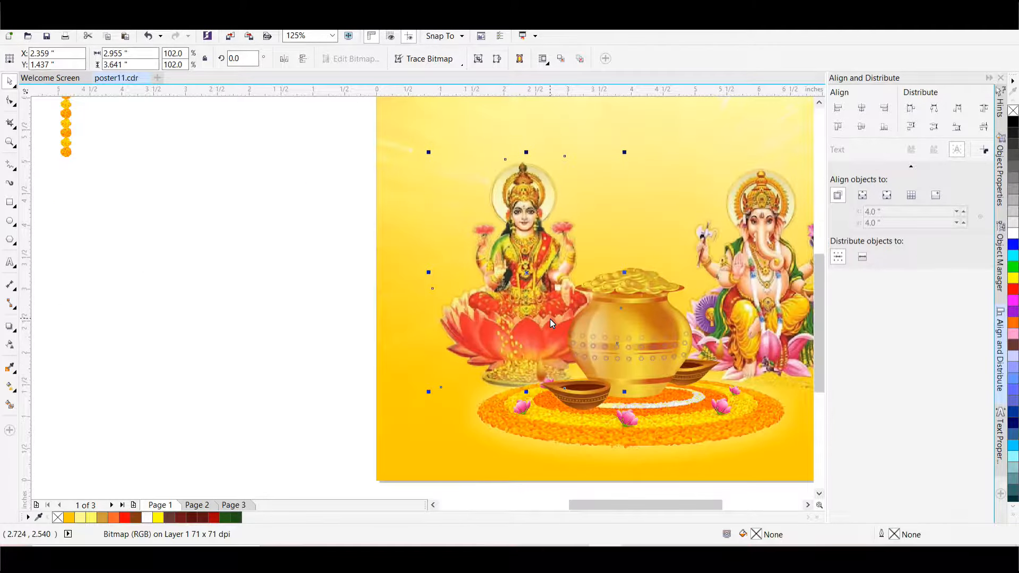
pyautogui.press('Left')
pyautogui.press('Left')
pyautogui.moveTo(555, 308); pyautogui.dragTo(549, 309)
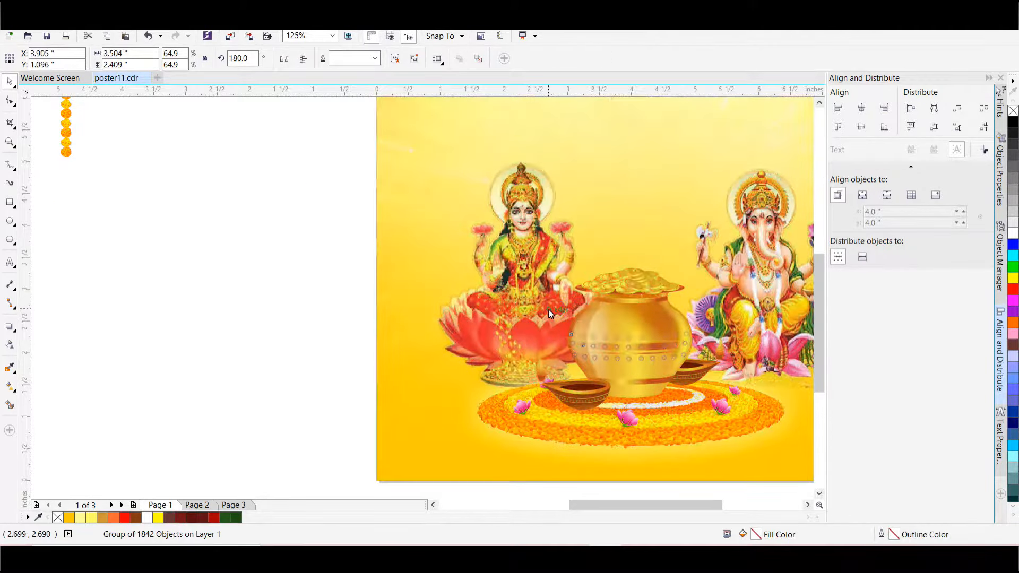
pyautogui.click(524, 185)
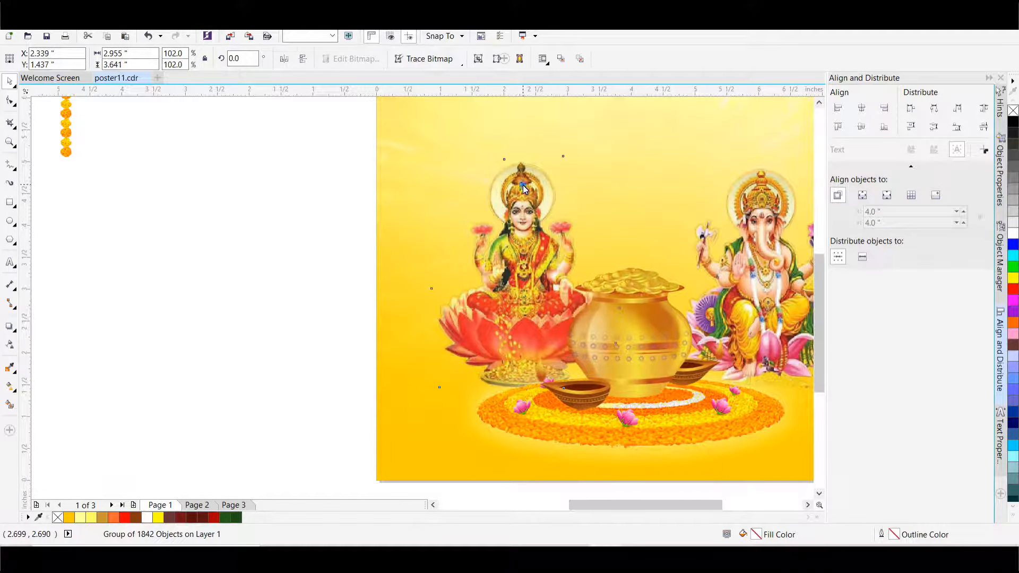
pyautogui.press('Left')
pyautogui.press('Left')
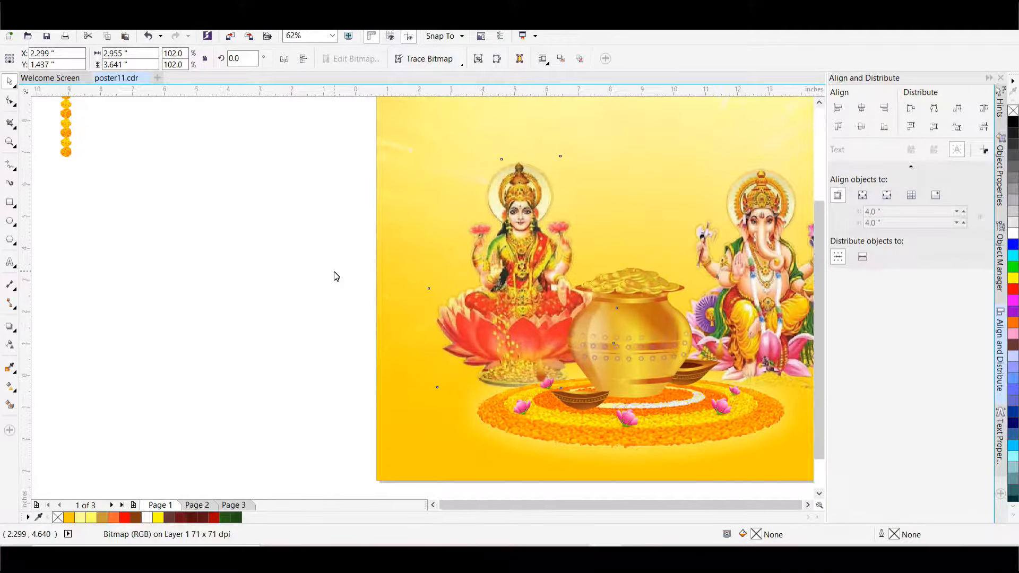
# Apply a linear transparency to the Lakshmi image from the face toward the lower right, shortening the fade near the pot
pyautogui.scroll(-2, 334, 275)
pyautogui.click(11, 350)
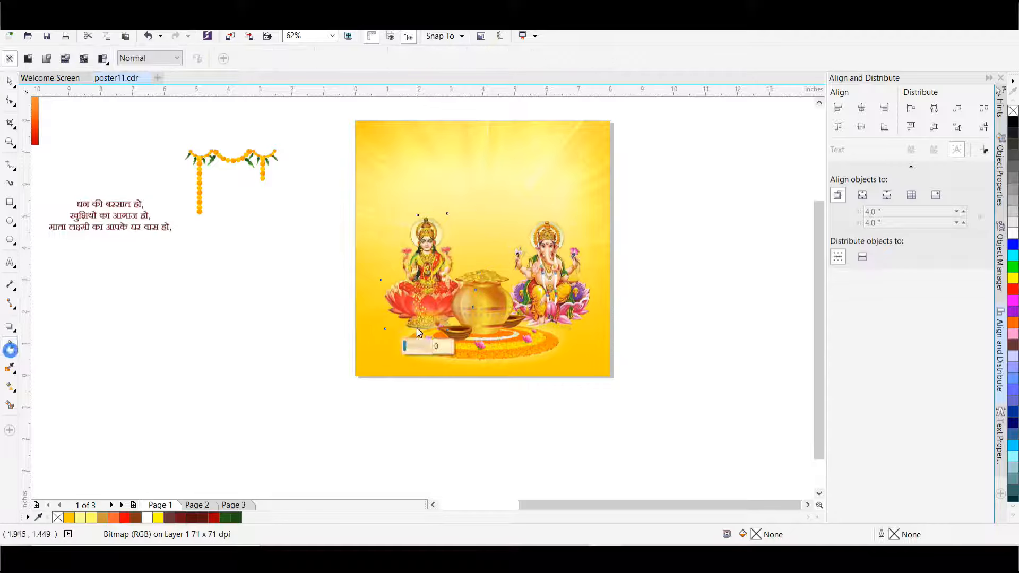
pyautogui.moveTo(424, 238); pyautogui.dragTo(446, 316)
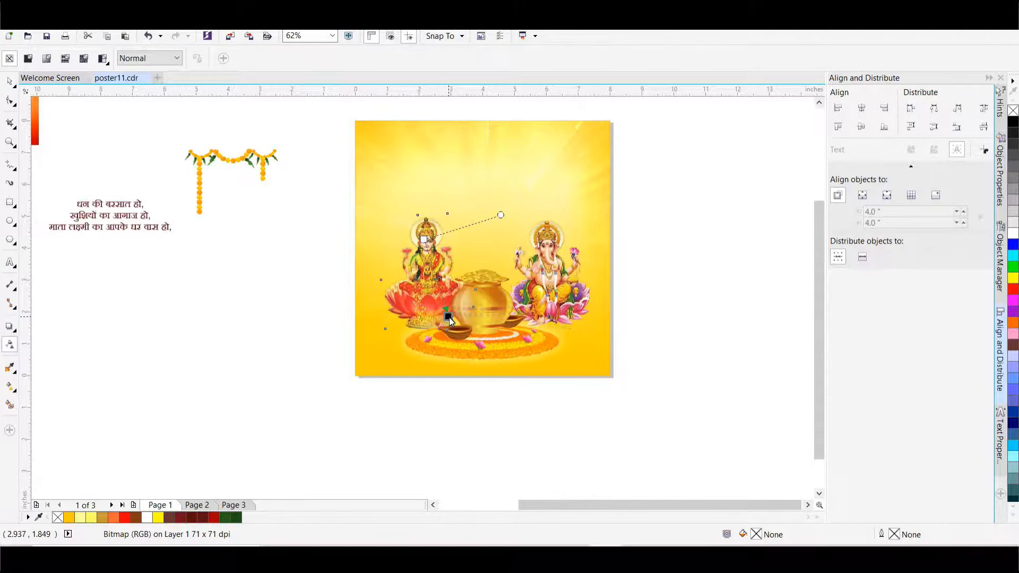
pyautogui.scroll(2, 482, 337)
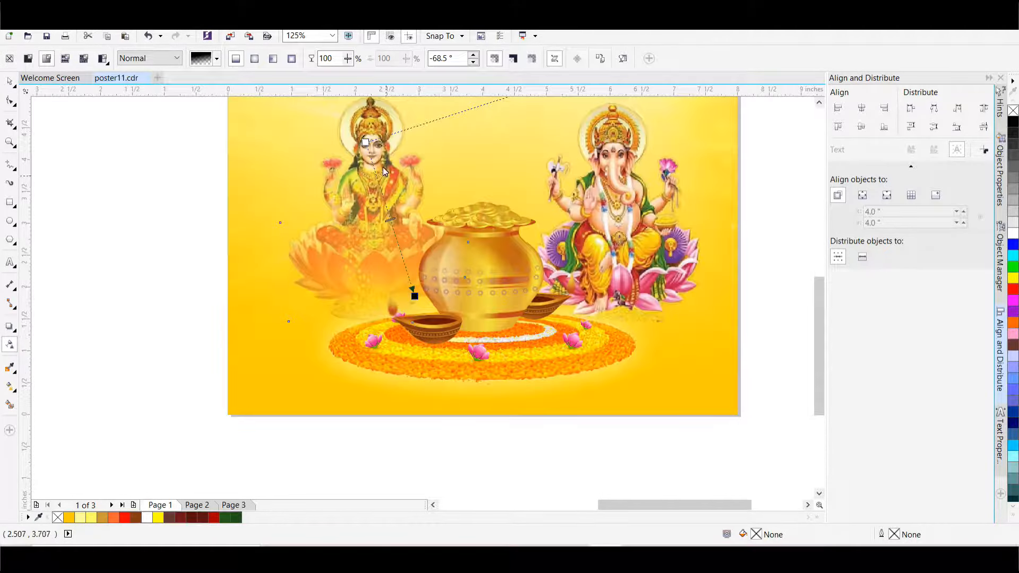
pyautogui.moveTo(415, 289); pyautogui.dragTo(413, 278)
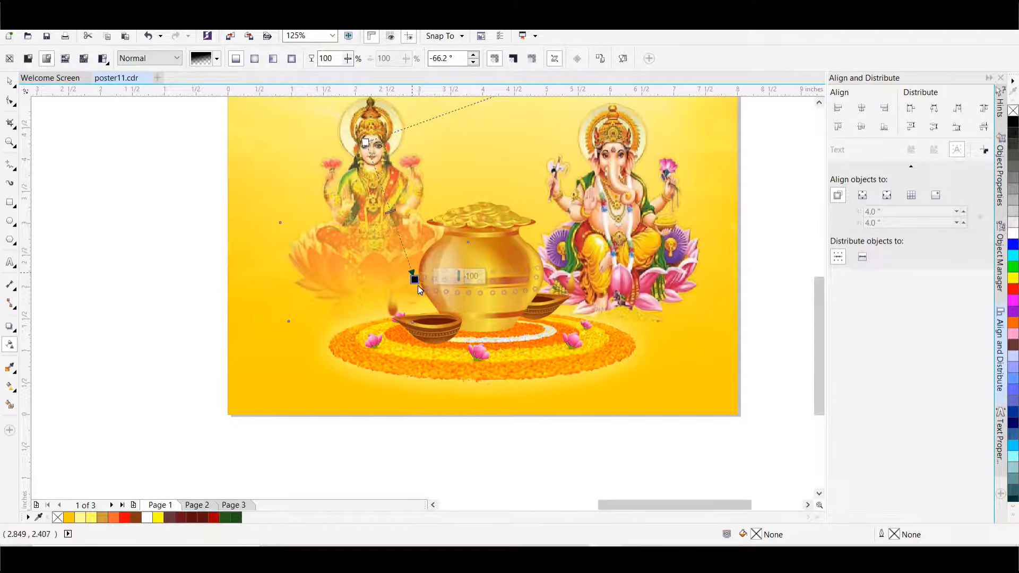
pyautogui.moveTo(418, 283); pyautogui.dragTo(416, 263)
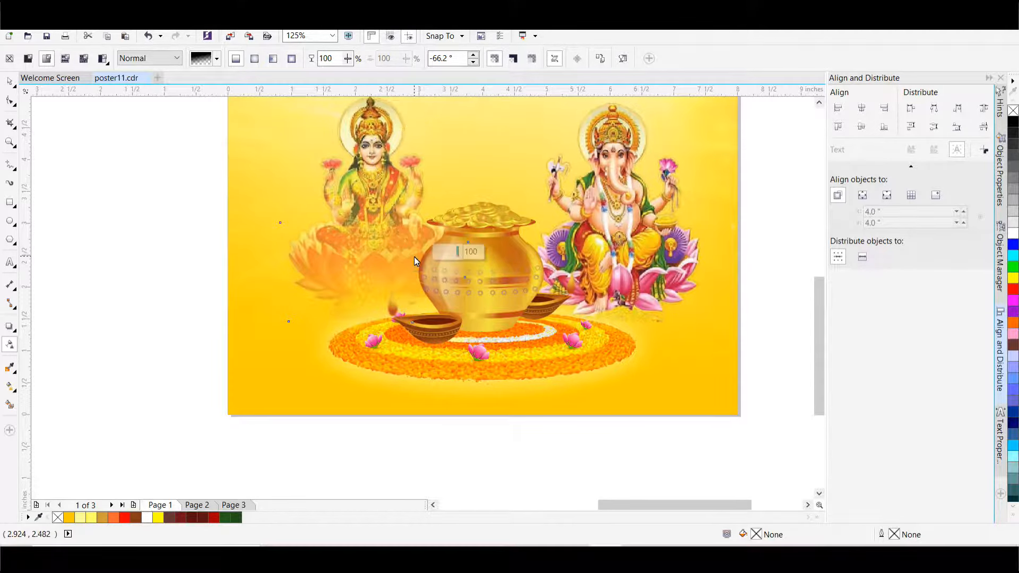
# Apply a linear transparency to the Ganesha image from the head toward the lower left
pyautogui.moveTo(622, 143); pyautogui.dragTo(571, 262)
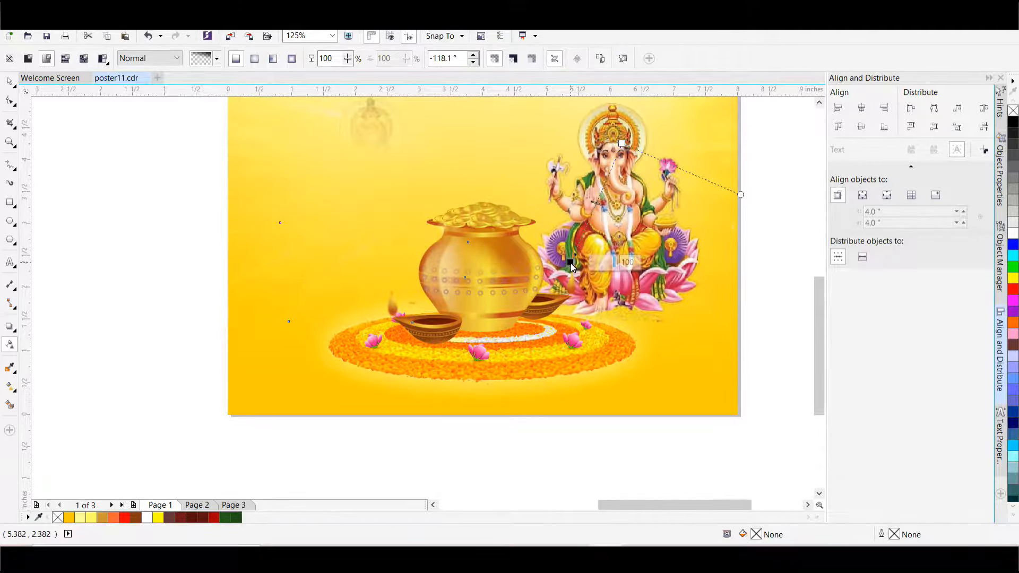
pyautogui.hotkey('ctrl', 'z')
pyautogui.click(635, 158)
pyautogui.moveTo(625, 131); pyautogui.dragTo(578, 271)
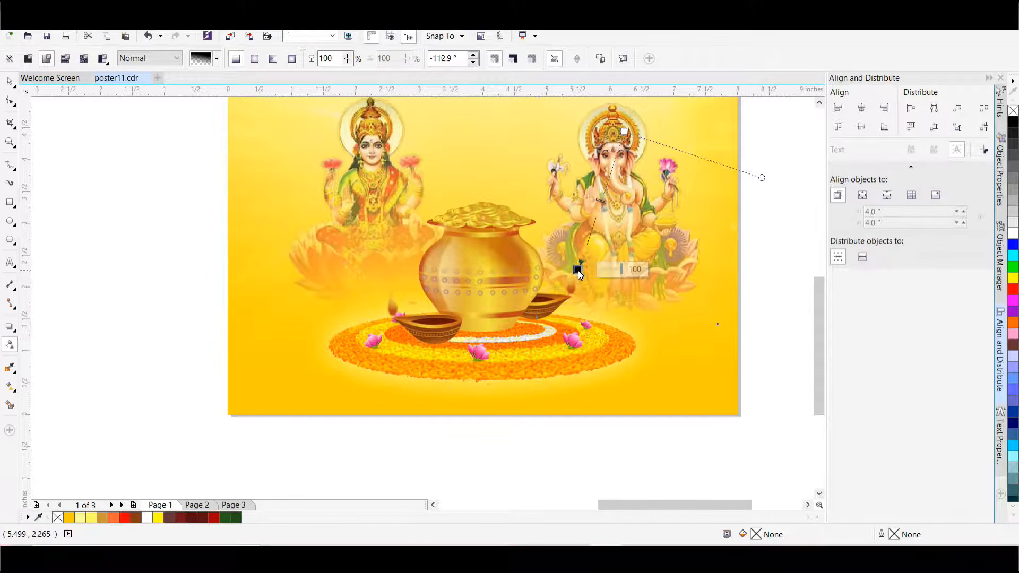
# Lower the start of the Lakshmi image's fade slightly, and redraw the Ganesha image's fade from the head toward the pot
pyautogui.click(367, 175)
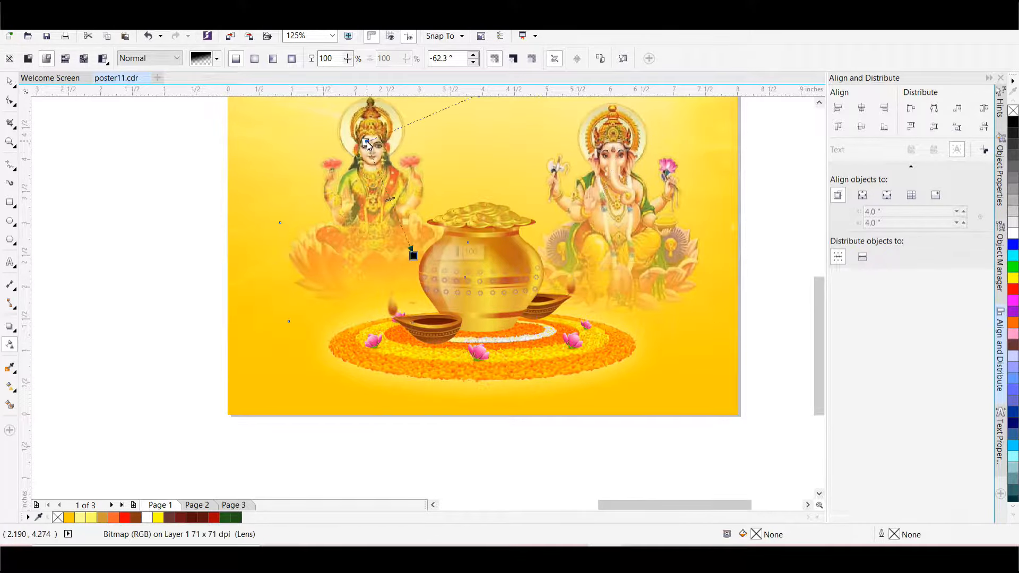
pyautogui.moveTo(367, 141); pyautogui.dragTo(376, 153)
pyautogui.scroll(-1, 478, 287)
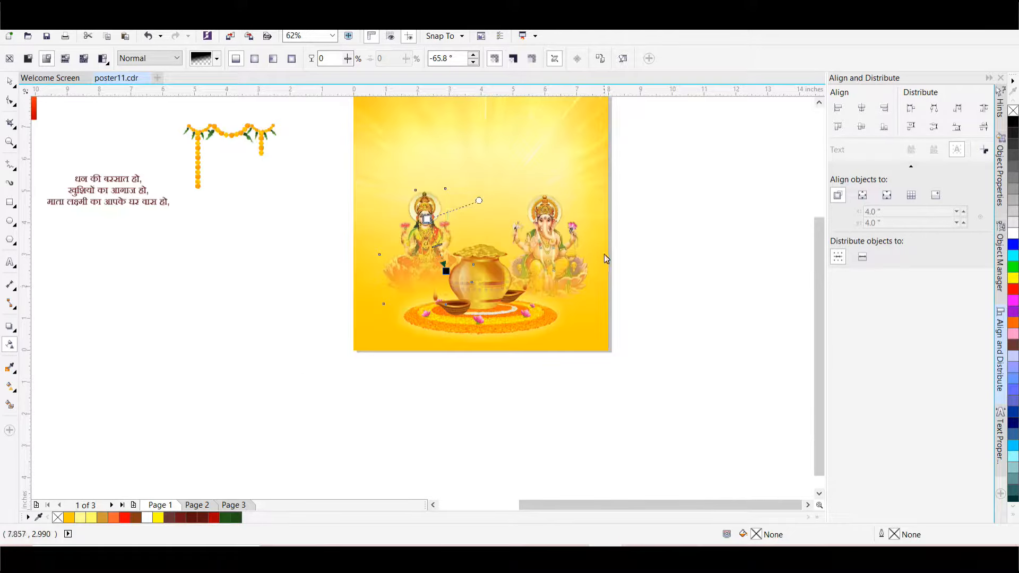
pyautogui.click(560, 256)
pyautogui.moveTo(551, 209); pyautogui.dragTo(530, 275)
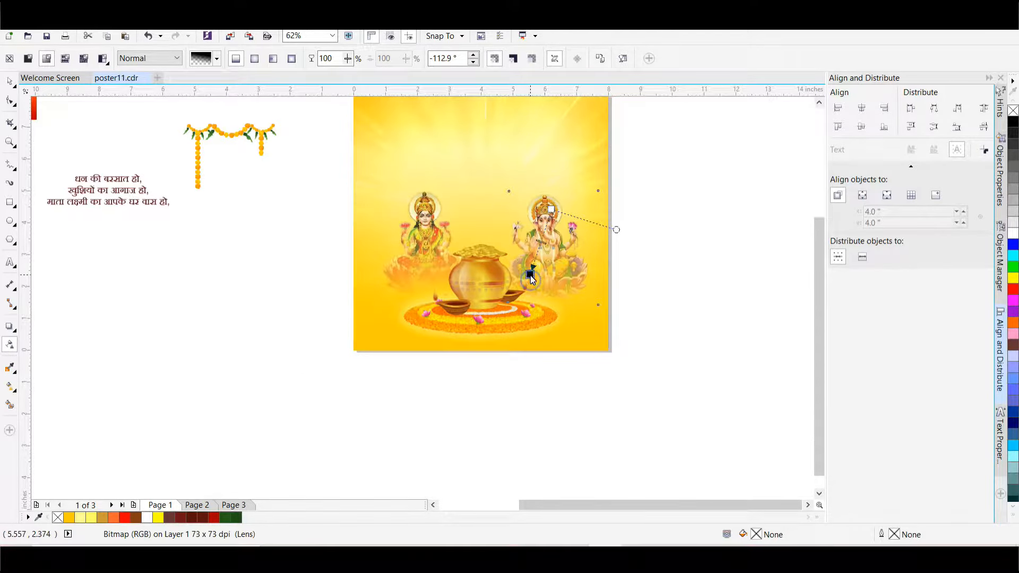
# Nudge the Ganesha image slightly left, closer to the pot
pyautogui.click(10, 81)
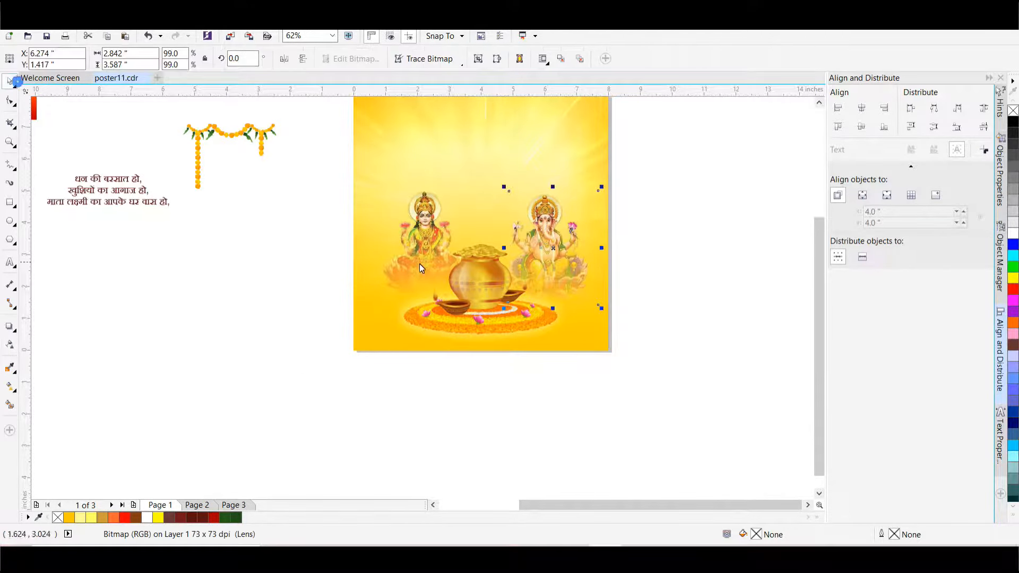
pyautogui.press('Left')
pyautogui.press('Left')
pyautogui.press('Left')
pyautogui.press('Left')
pyautogui.press('Left')
pyautogui.press('Left')
pyautogui.press('Left')
pyautogui.press('Left')
pyautogui.press('Left')
pyautogui.press('Left')
pyautogui.press('Left')
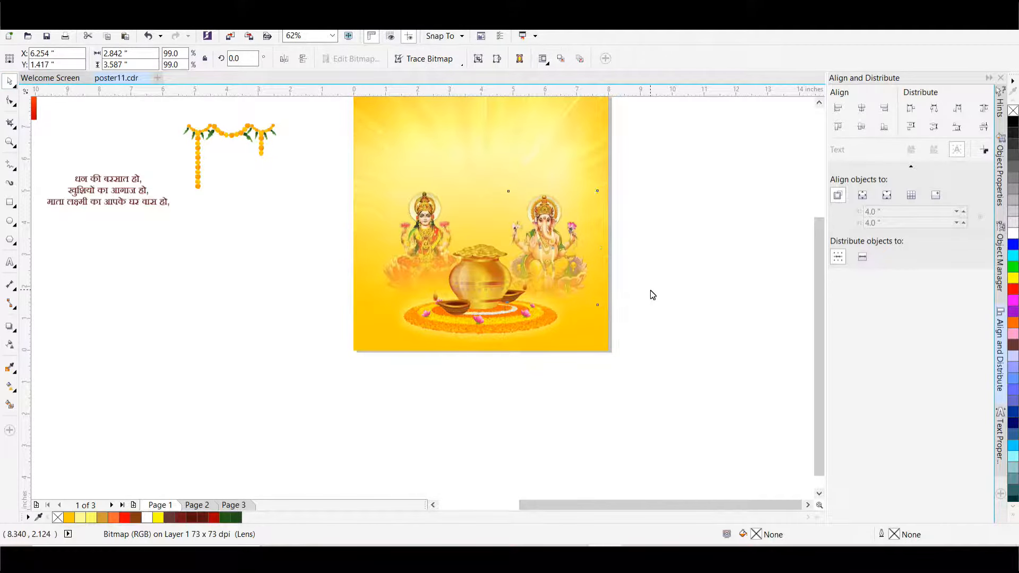
pyautogui.click(641, 315)
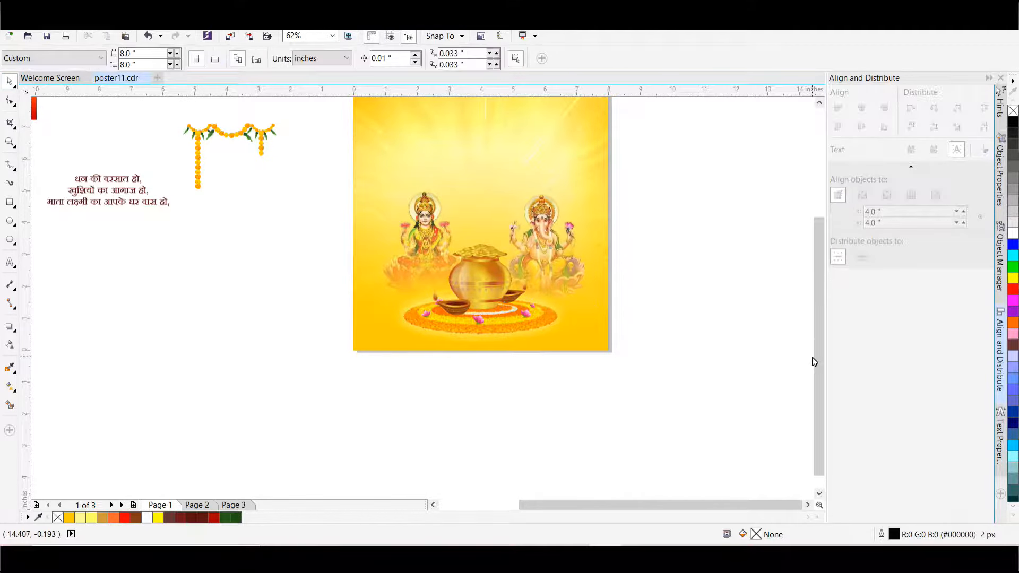
# Move the red-orange texture image toward the धनतेरस lettering and PowerClip it inside the lettering
pyautogui.hscroll(2, 812, 354)
pyautogui.scroll(-2, 610, 398)
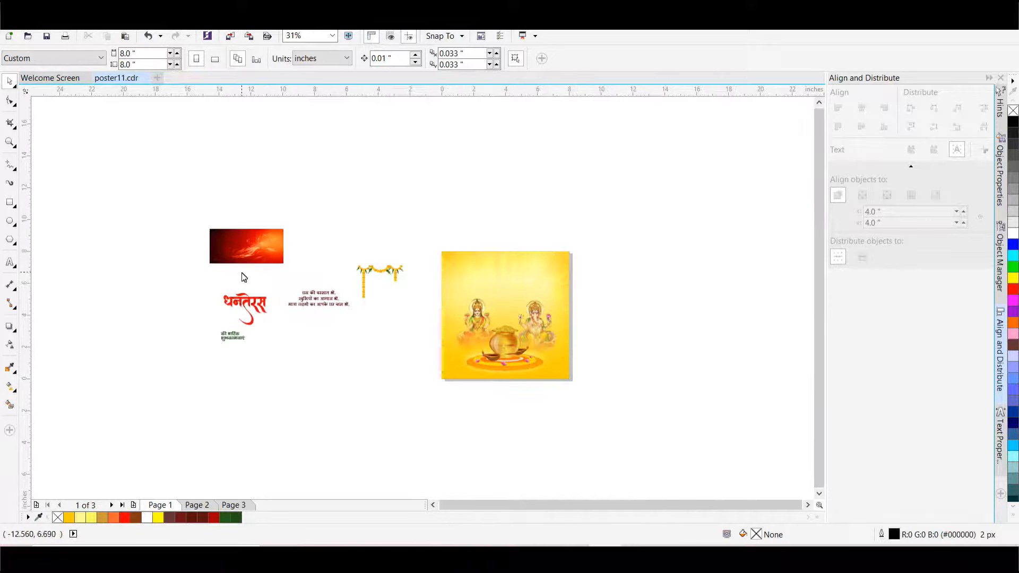
pyautogui.scroll(2, 248, 297)
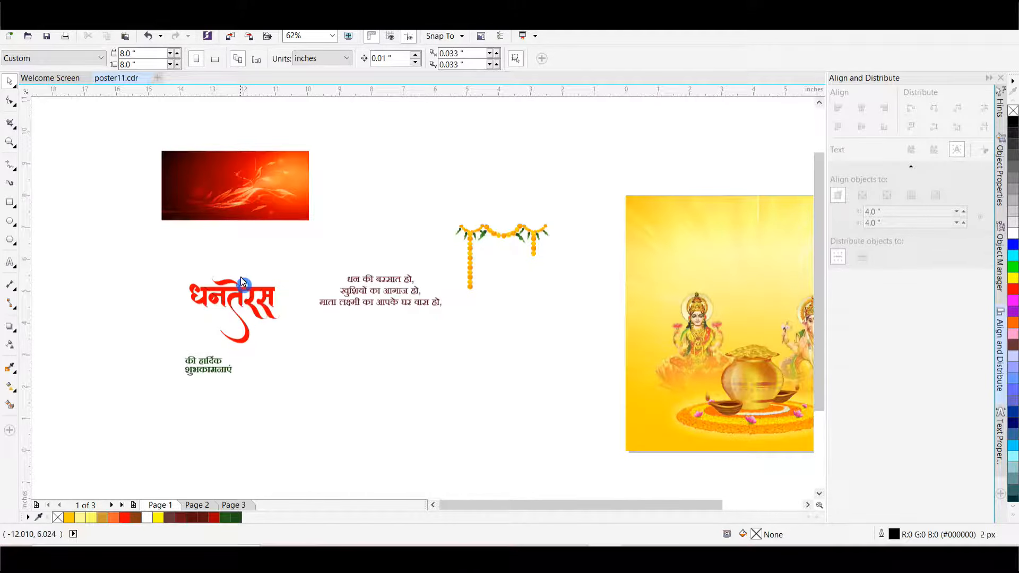
pyautogui.click(241, 287)
pyautogui.moveTo(240, 192); pyautogui.dragTo(243, 225)
pyautogui.rightClick(243, 225)
pyautogui.click(287, 217)
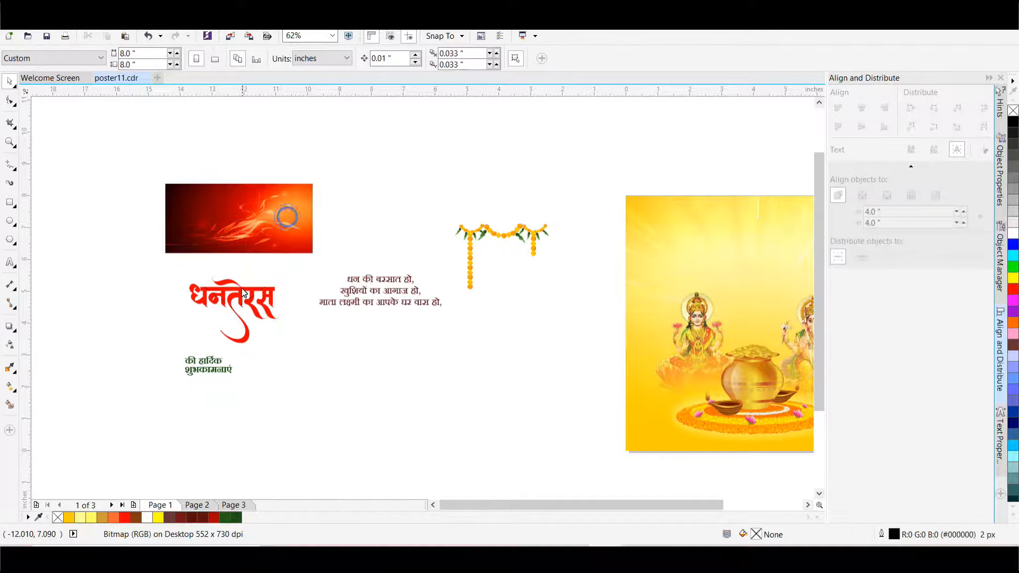
pyautogui.click(242, 290)
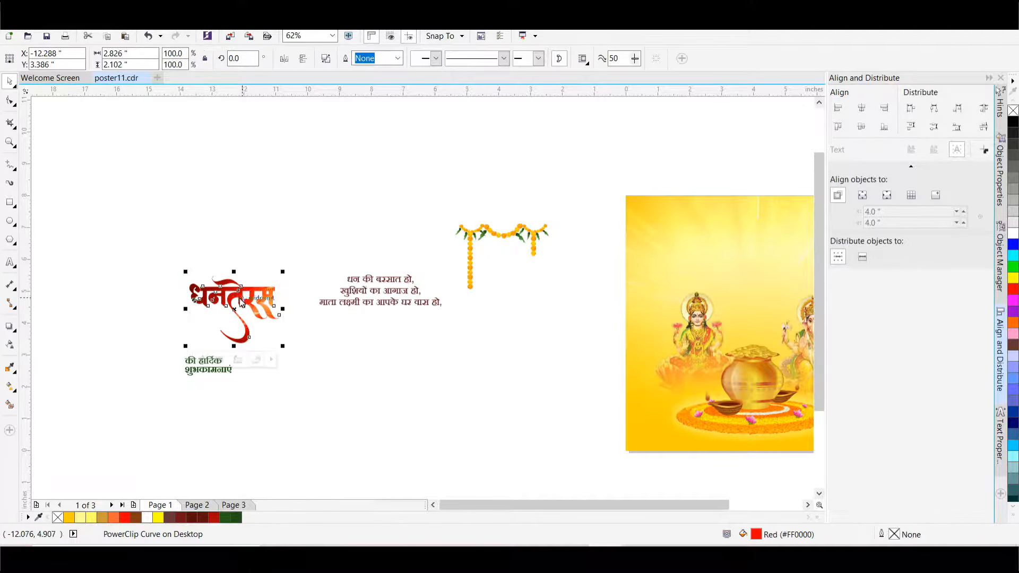
# Edit the PowerClip contents of the धनतेरस lettering, shifting the texture right and slightly up
pyautogui.click(219, 359)
pyautogui.hotkey('shift', 'F2')
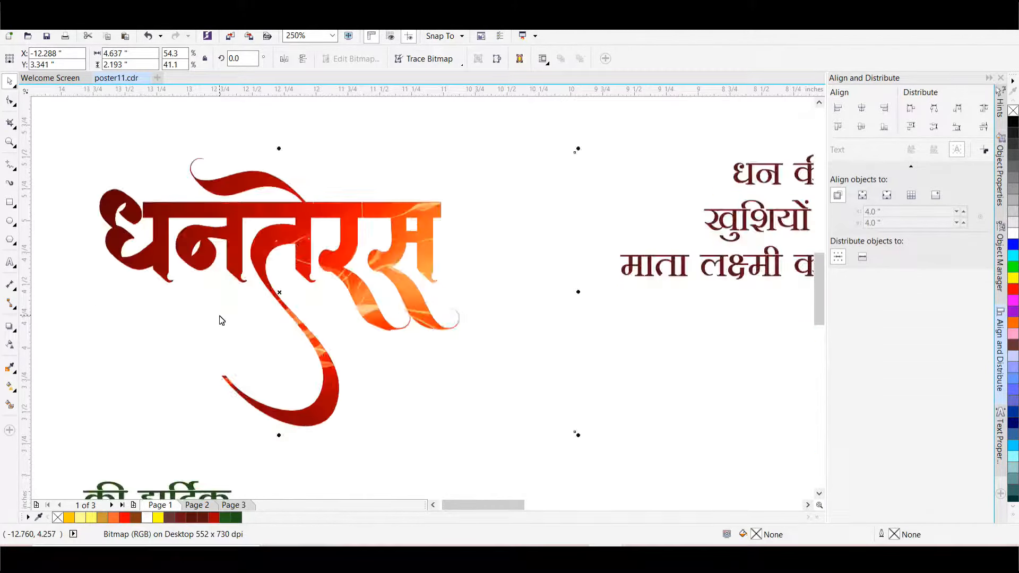
pyautogui.moveTo(297, 217); pyautogui.dragTo(351, 217)
pyautogui.press('Up')
pyautogui.press('Up')
pyautogui.press('Up')
pyautogui.press('Up')
pyautogui.press('Up')
pyautogui.press('Up')
pyautogui.press('Up')
pyautogui.scroll(-1, 233, 219)
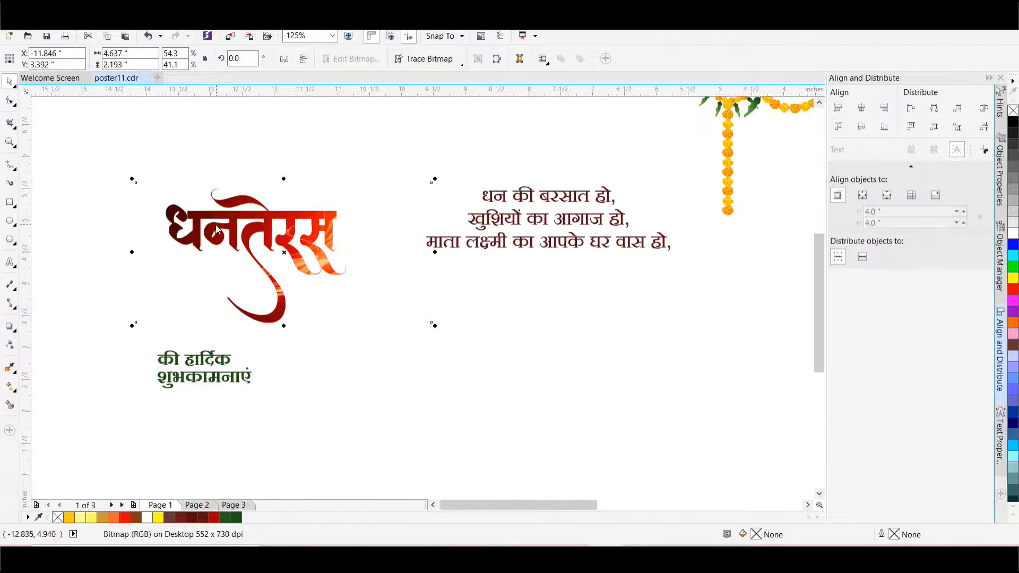
pyautogui.click(222, 154)
# Move the green की हार्दिक शुभकामनाएं text directly under the left part of the धनतेरस lettering, nudging it slightly down
pyautogui.scroll(-1, 161, 275)
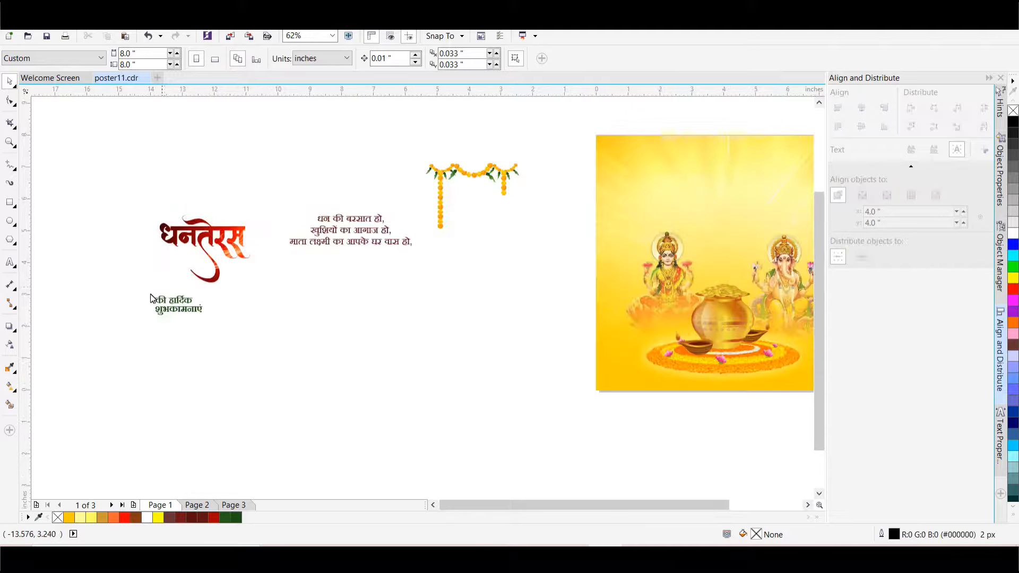
pyautogui.scroll(1, 150, 298)
pyautogui.moveTo(148, 295); pyautogui.dragTo(311, 378)
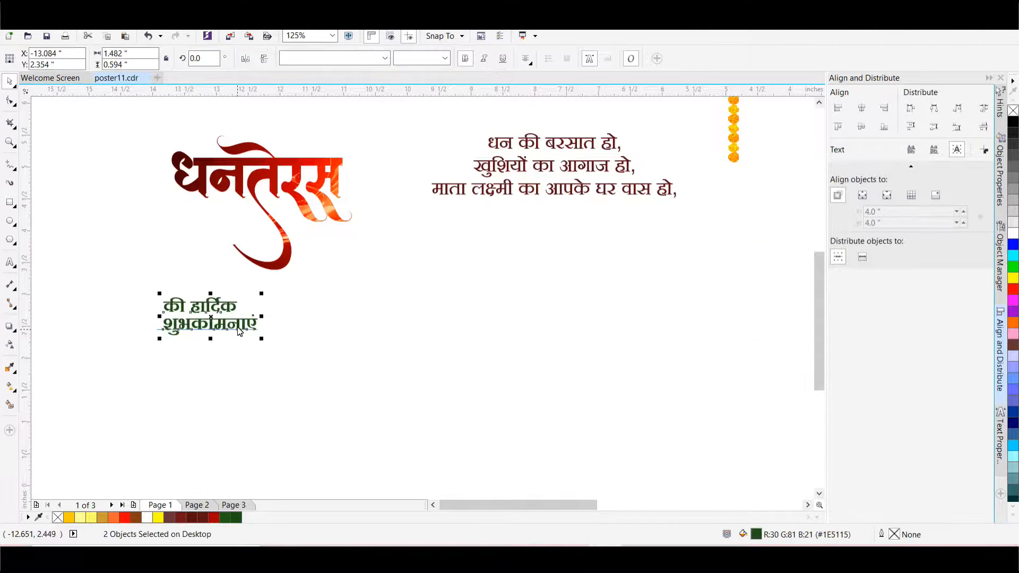
pyautogui.moveTo(238, 330); pyautogui.dragTo(250, 232)
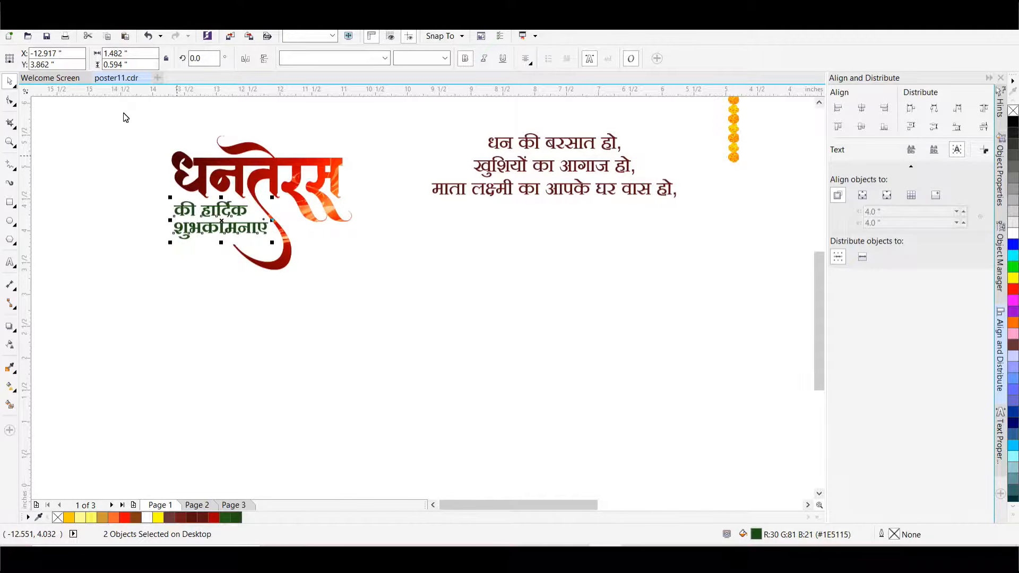
pyautogui.moveTo(118, 112); pyautogui.dragTo(171, 303)
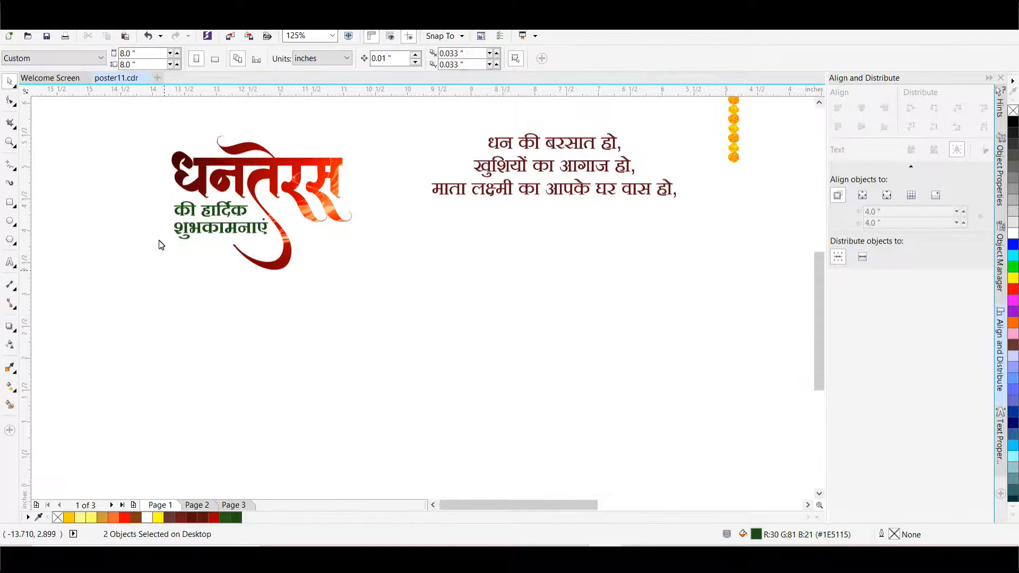
pyautogui.click(178, 233)
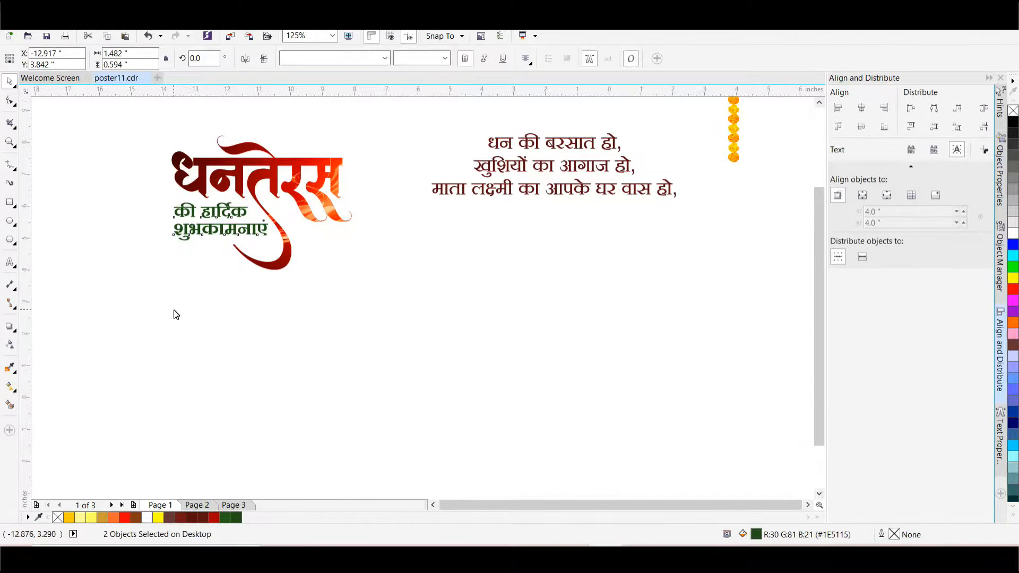
# Move the धनतेरस lettering together with its green greeting text onto the poster, above the pot between the deities
pyautogui.scroll(-2, 170, 315)
pyautogui.moveTo(128, 211); pyautogui.dragTo(287, 323)
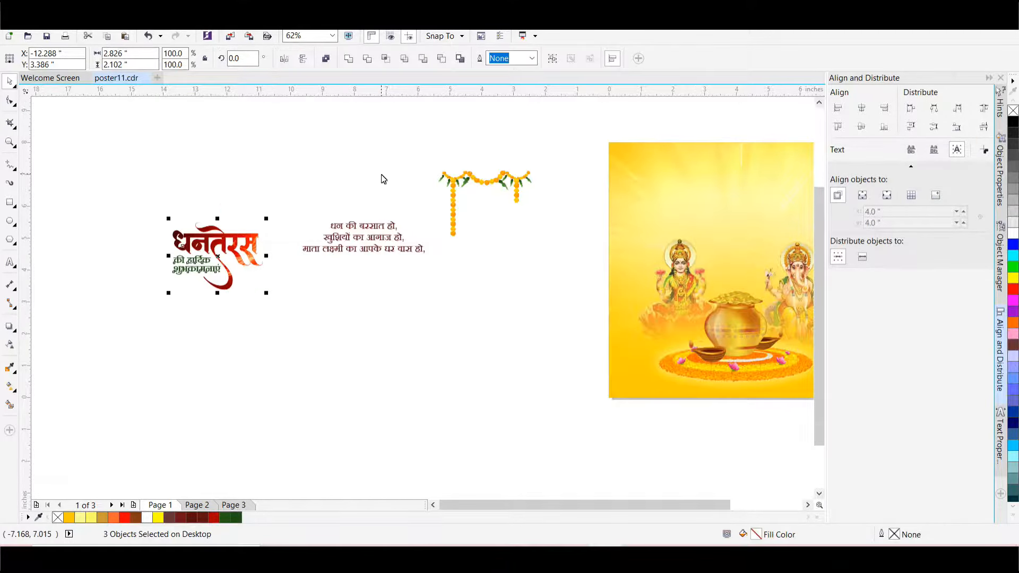
pyautogui.moveTo(501, 502); pyautogui.dragTo(509, 505)
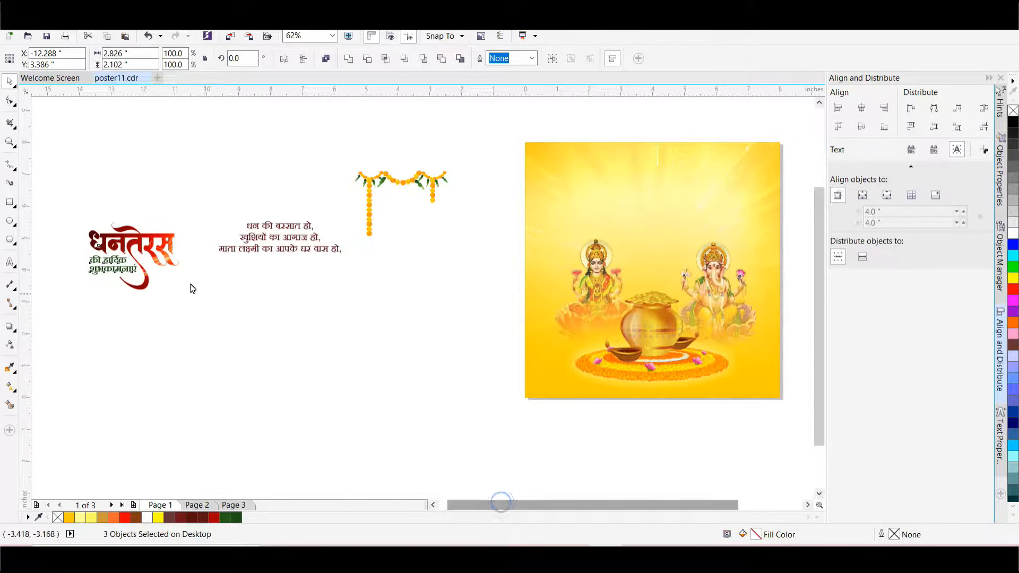
pyautogui.moveTo(144, 235); pyautogui.dragTo(667, 207)
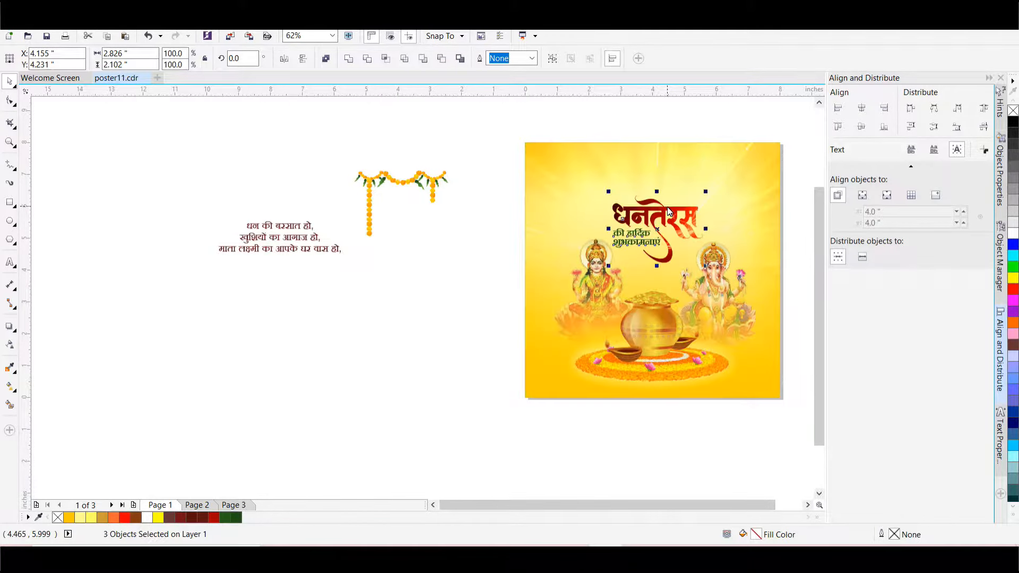
# Nudge the Lakshmi image further left to clear space beside the greeting text
pyautogui.click(718, 302)
pyautogui.click(593, 310)
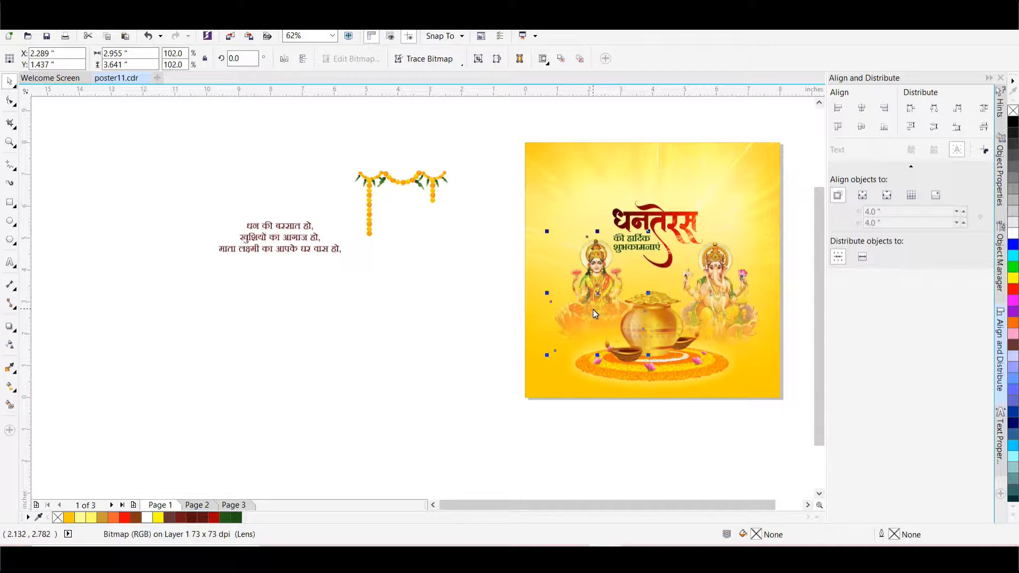
pyautogui.press('Left')
pyautogui.press('Left')
pyautogui.press('Left')
pyautogui.press('Left')
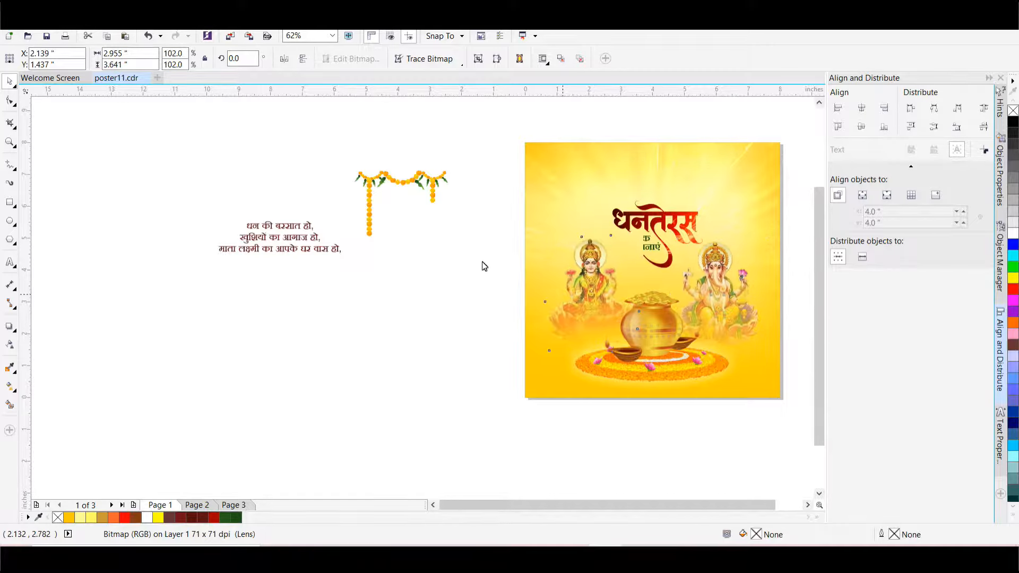
# Move the three-line Hindi verse onto the poster above the धनतेरस title
pyautogui.click(420, 267)
pyautogui.moveTo(305, 255); pyautogui.dragTo(676, 190)
pyautogui.click(441, 405)
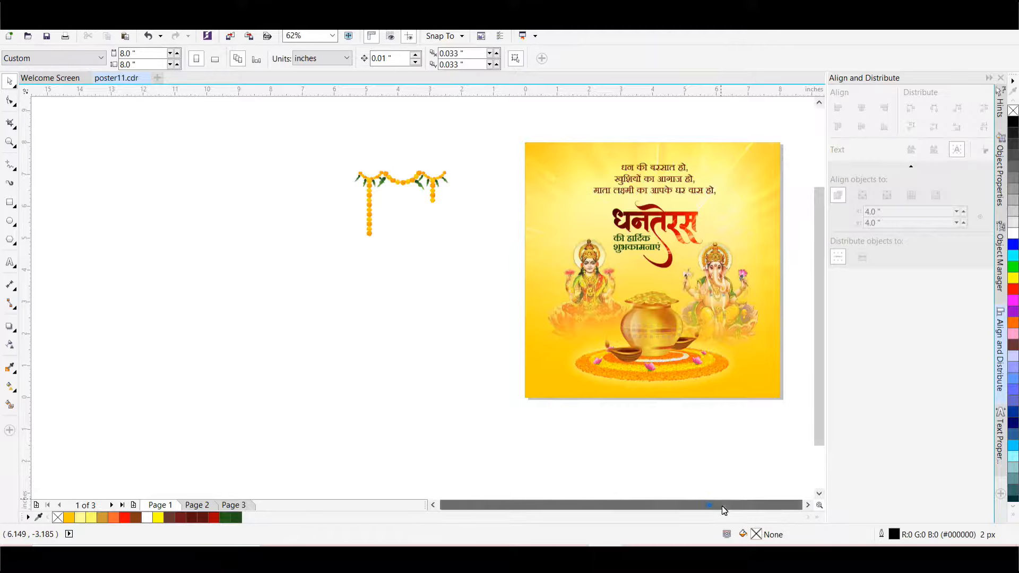
# Place the marigold garland in the poster's upper-left corner and a horizontally mirrored copy in the upper-right corner, with their tops aligned
pyautogui.click(707, 505)
pyautogui.click(806, 506)
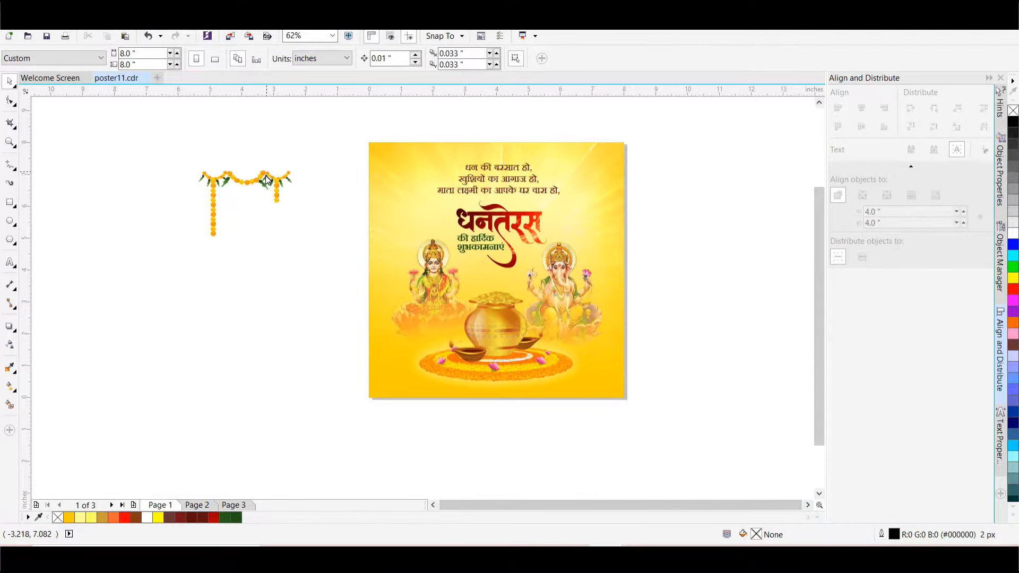
pyautogui.moveTo(270, 179); pyautogui.dragTo(610, 151)
pyautogui.click(285, 58)
pyautogui.keyDown('shift'); pyautogui.click(450, 151); pyautogui.keyUp('shift')
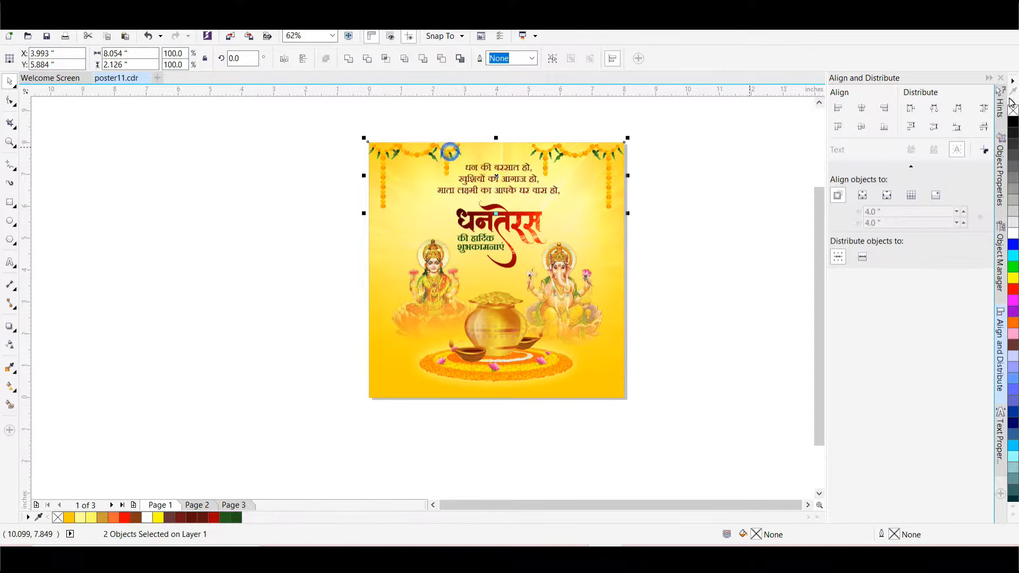
pyautogui.click(837, 128)
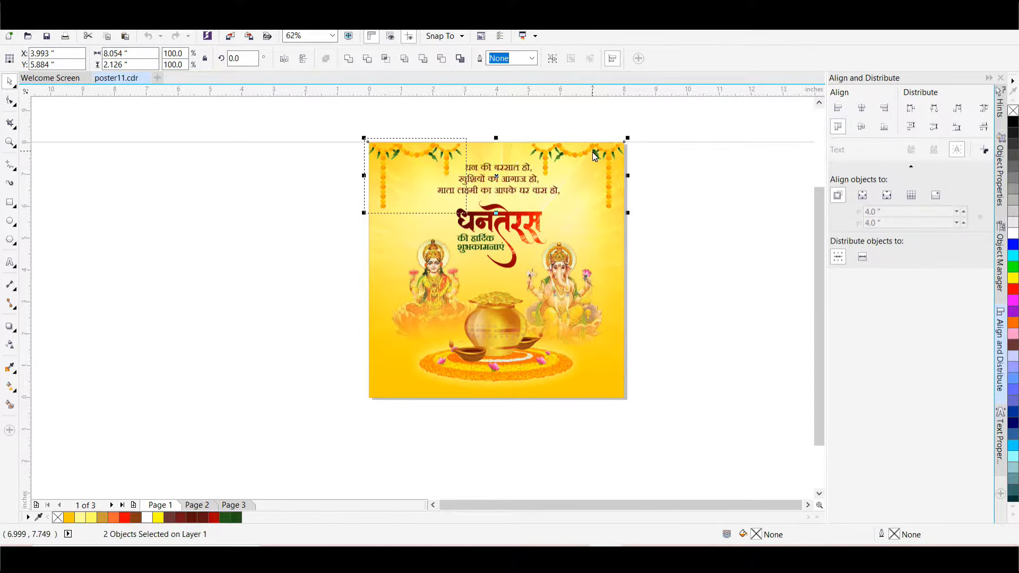
# PowerClip both marigold garlands inside the poster's background rectangle
pyautogui.rightClick(607, 151)
pyautogui.click(649, 159)
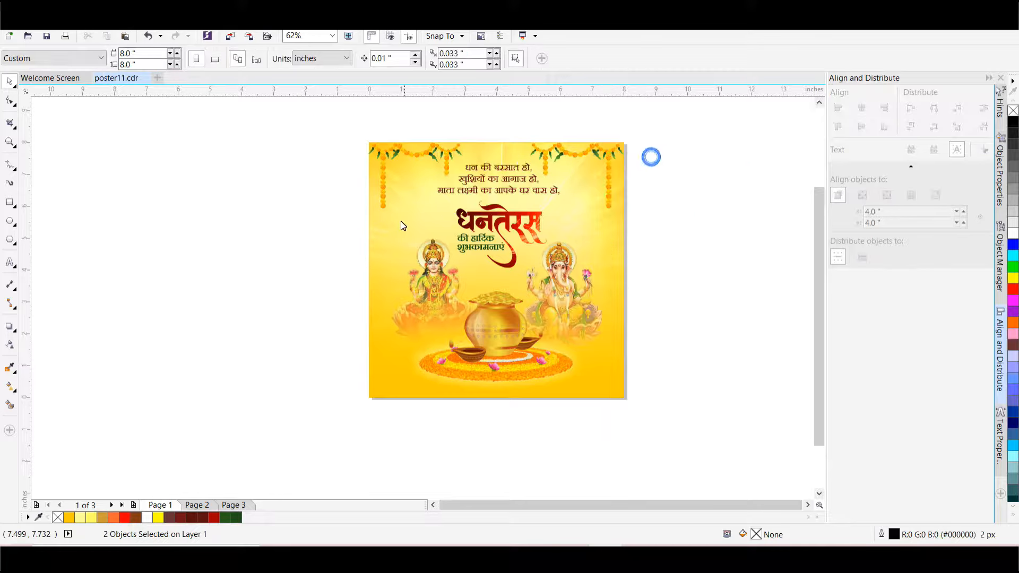
pyautogui.click(396, 225)
pyautogui.click(748, 155)
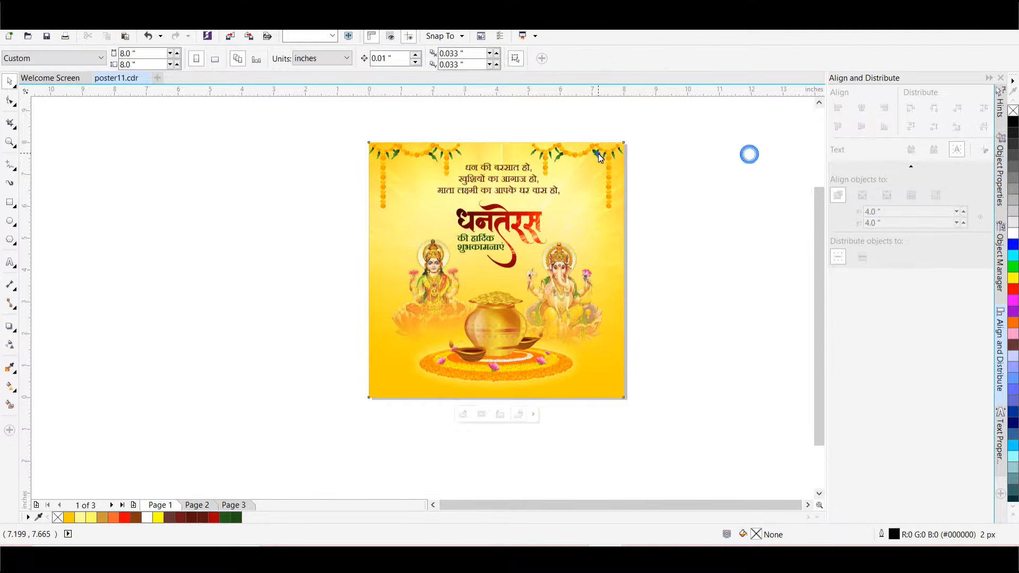
pyautogui.click(598, 153)
# Center the three-line verse horizontally on the poster background
pyautogui.click(483, 136)
pyautogui.click(495, 170)
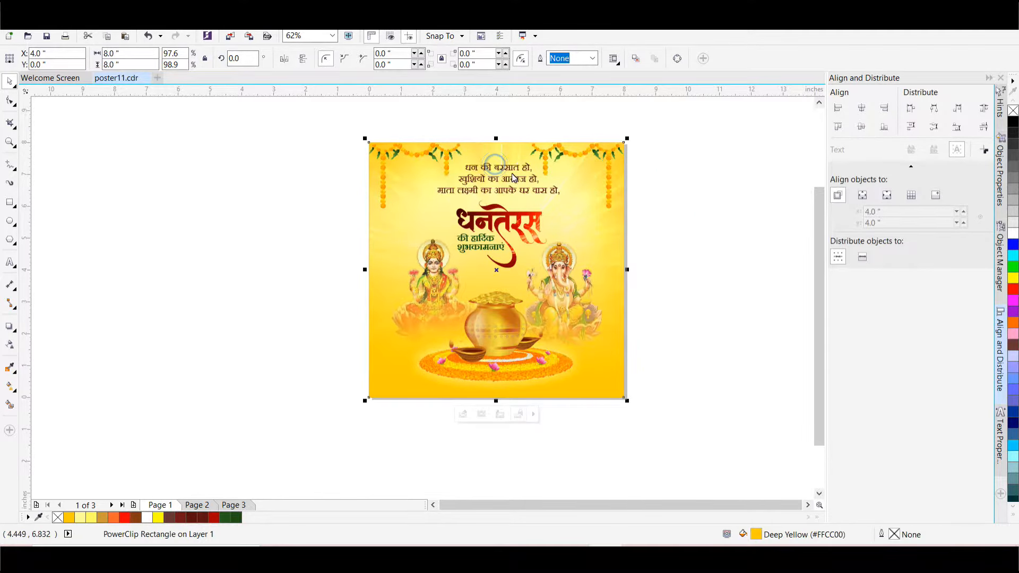
pyautogui.click(511, 167)
pyautogui.keyDown('shift'); pyautogui.click(573, 167); pyautogui.keyUp('shift')
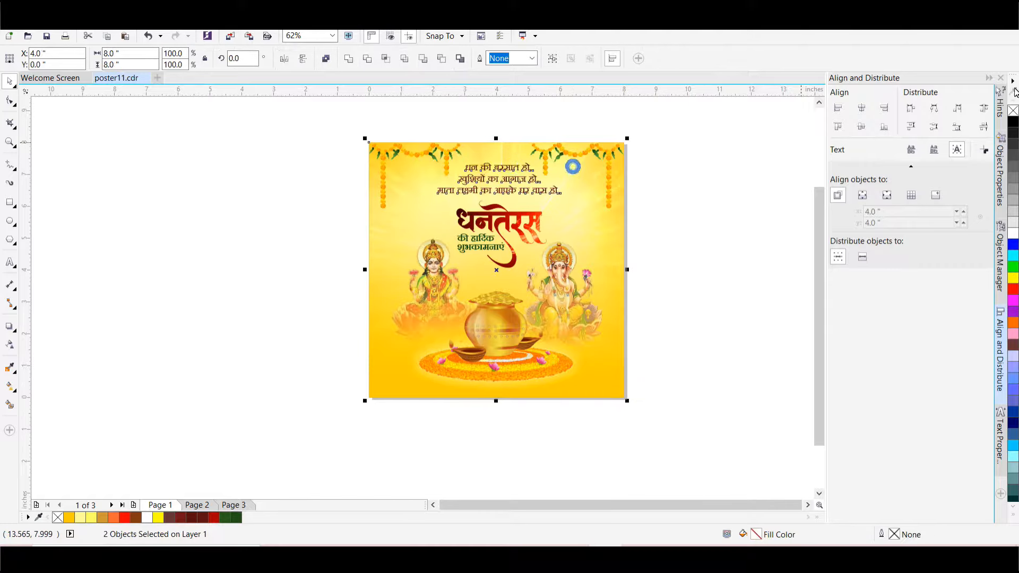
pyautogui.click(863, 109)
pyautogui.click(738, 172)
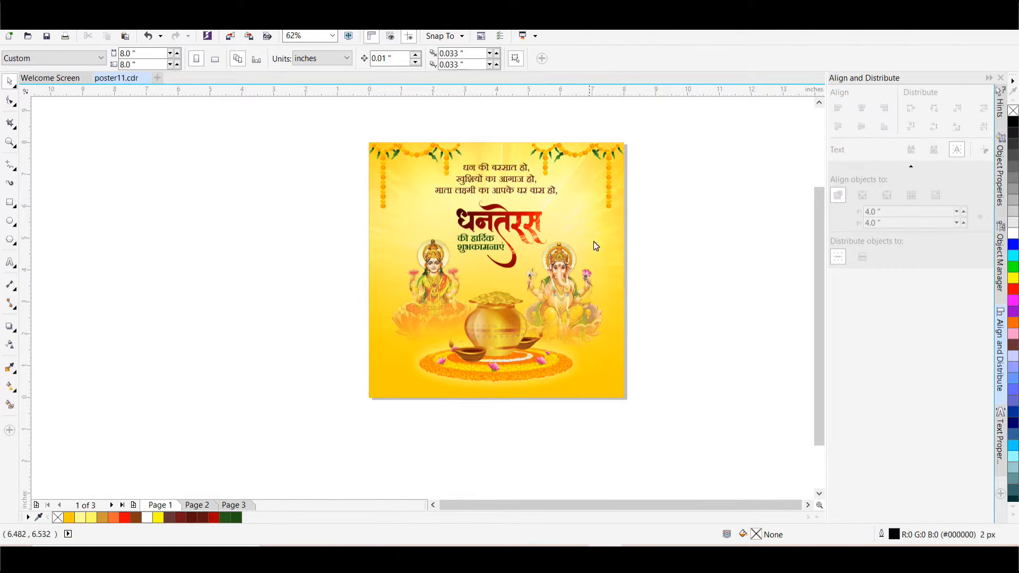
# Zoom in on the whole poster to review the layout
pyautogui.click(569, 299)
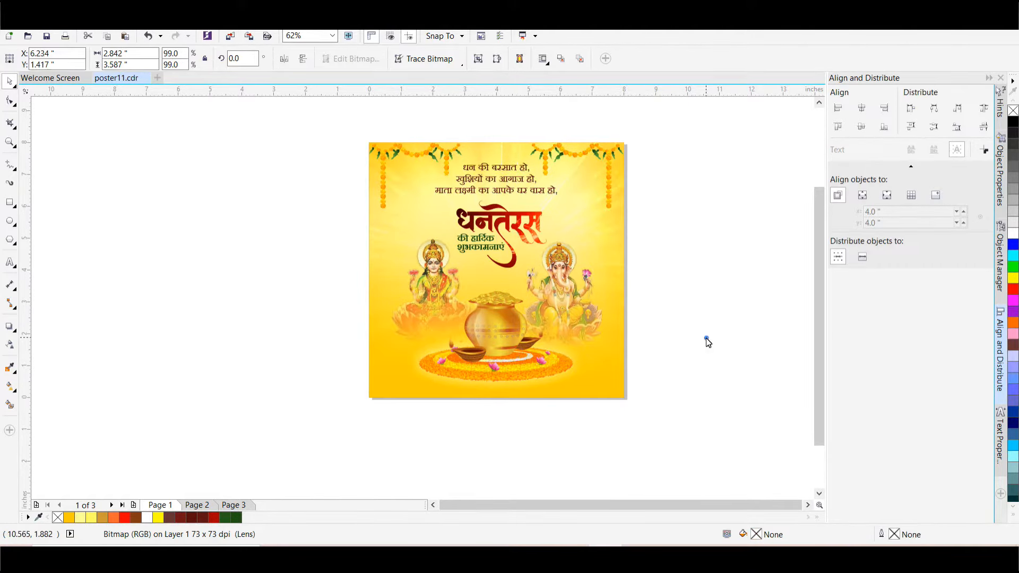
pyautogui.click(706, 340)
pyautogui.click(9, 142)
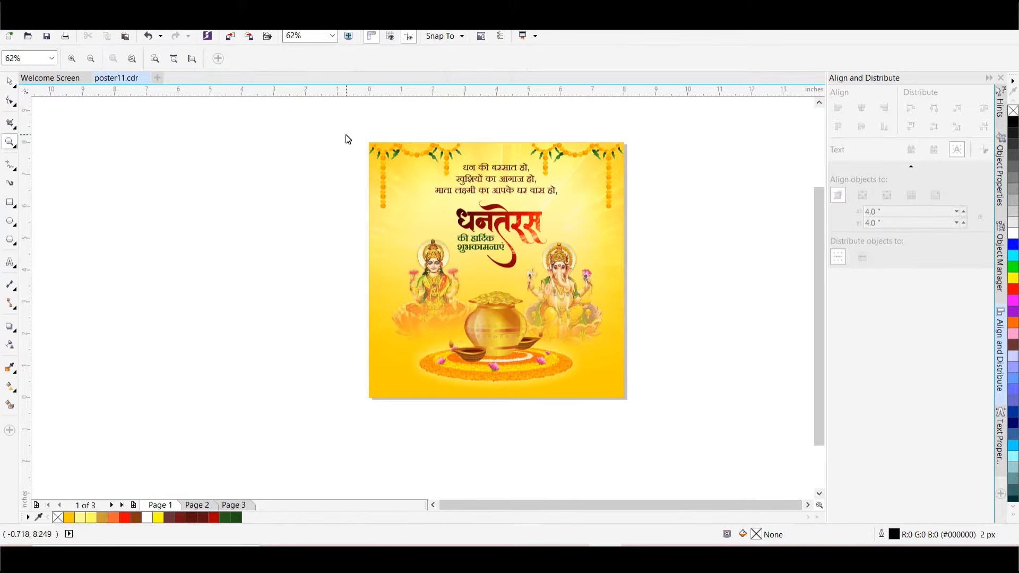
pyautogui.moveTo(345, 132); pyautogui.dragTo(698, 423)
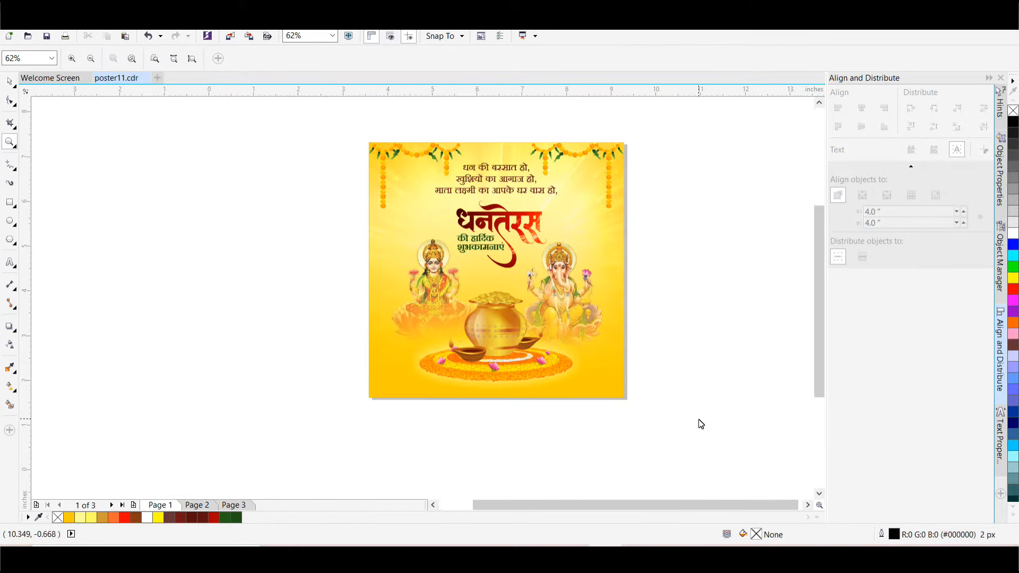